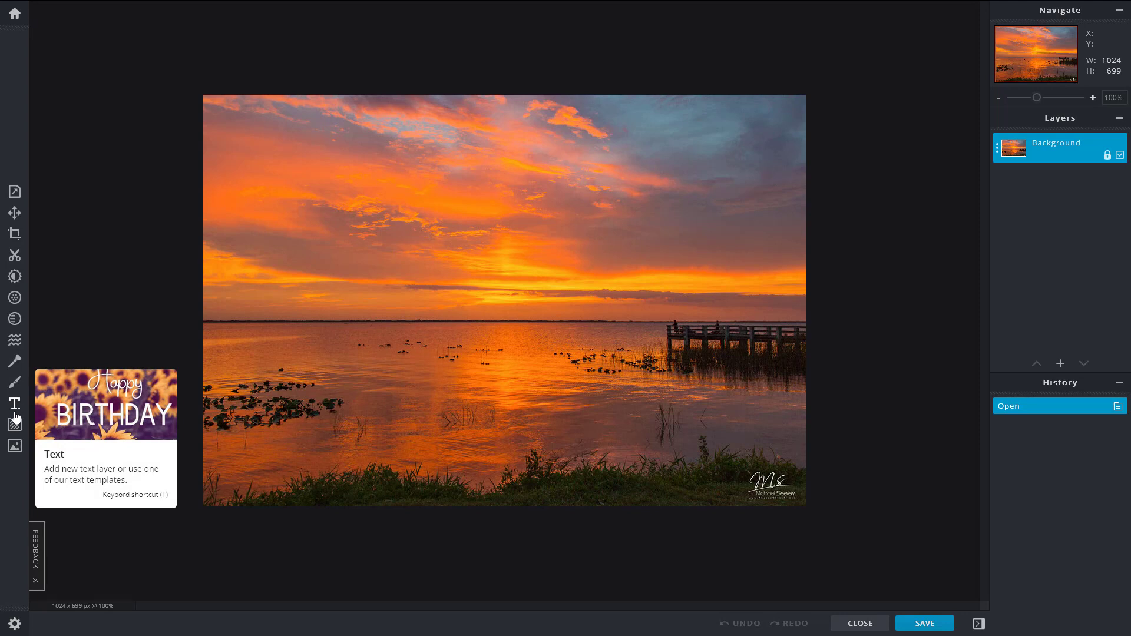
Add a new text layer over the sunset photo
{"action": "left_click", "coordinate": [15, 409]}
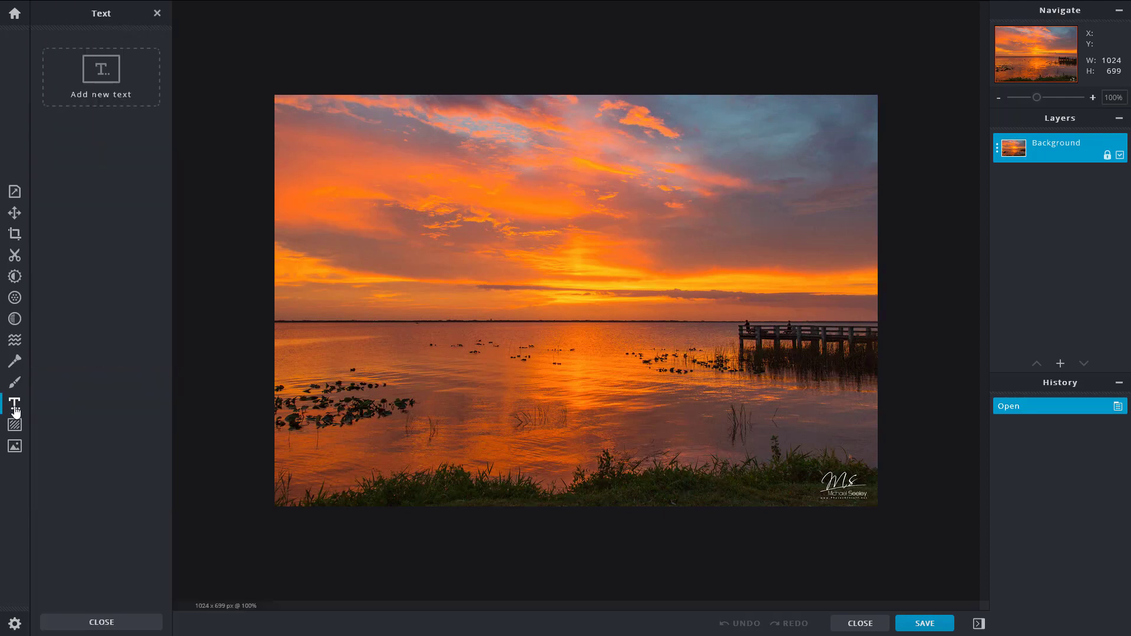
{"action": "left_click", "coordinate": [96, 98]}
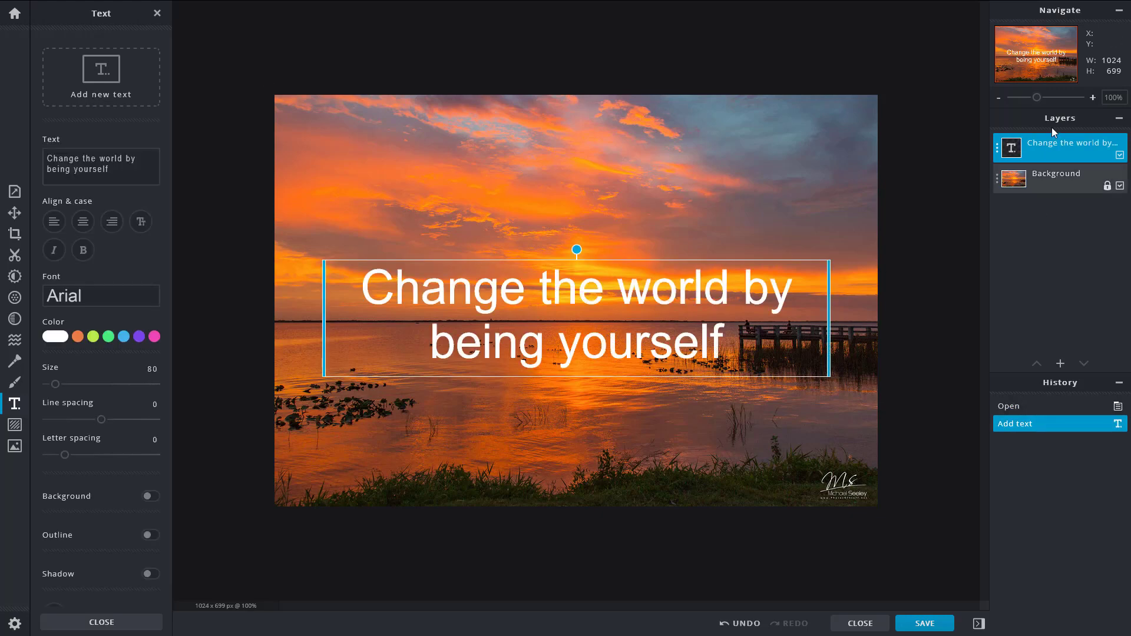
{"action": "left_click", "coordinate": [1060, 363]}
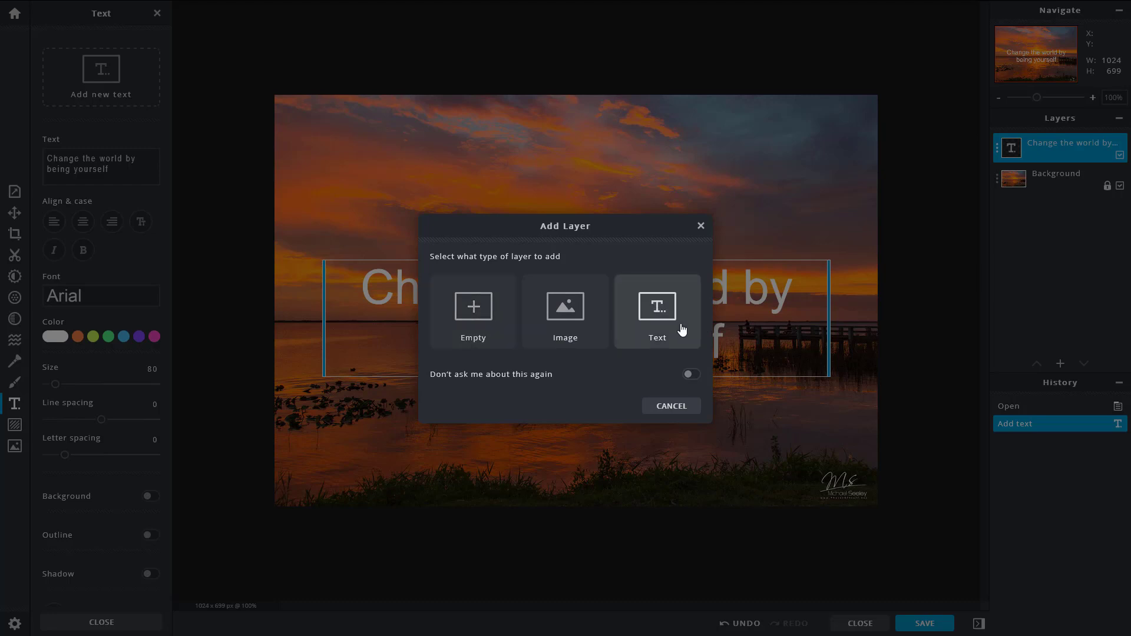
{"action": "left_click", "coordinate": [701, 227]}
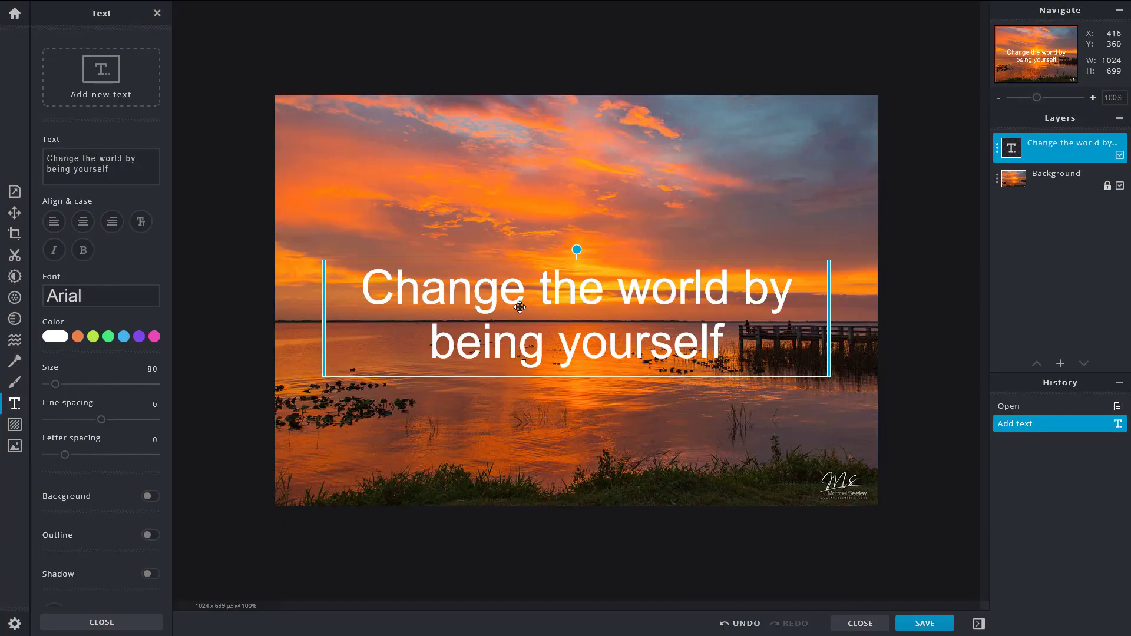
Replace the placeholder quote in the text layer with "Good Morning!"
{"action": "double_click", "coordinate": [576, 293]}
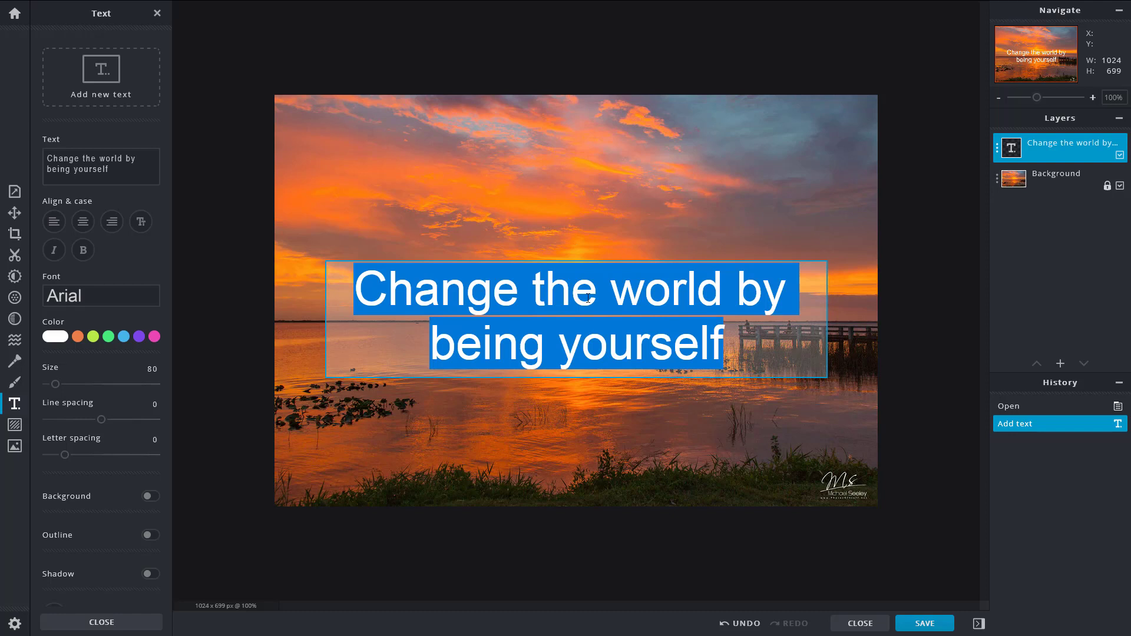
{"action": "type", "text": "Google"}
{"action": "key", "text": "BackSpace"}
{"action": "key", "text": "BackSpace"}
{"action": "key", "text": "BackSpace"}
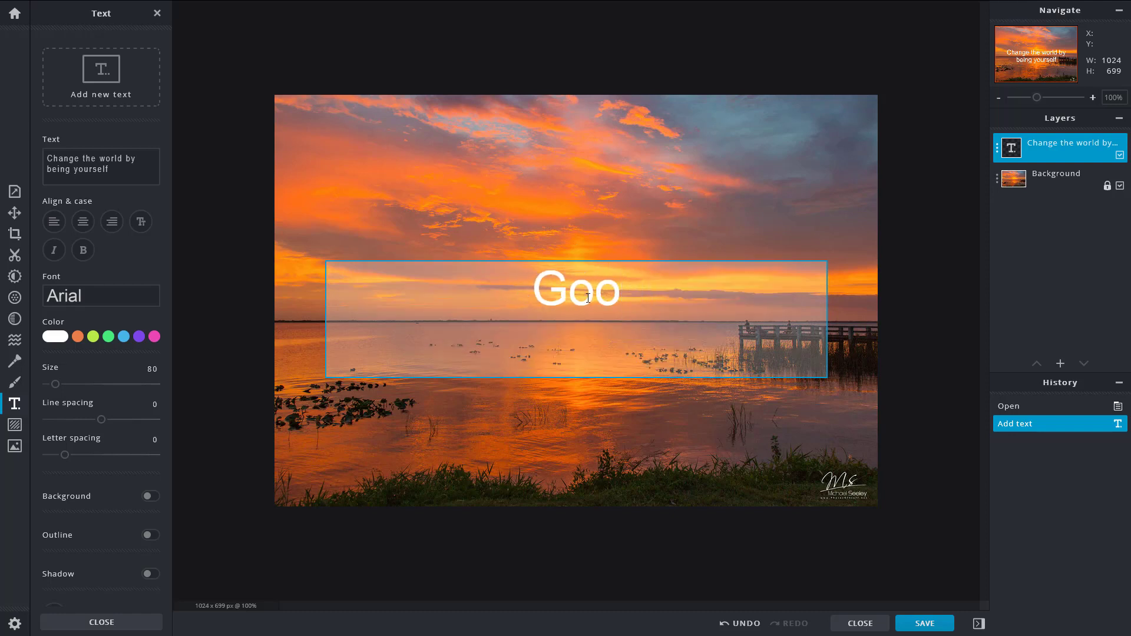
{"action": "type", "text": "d Morning!"}
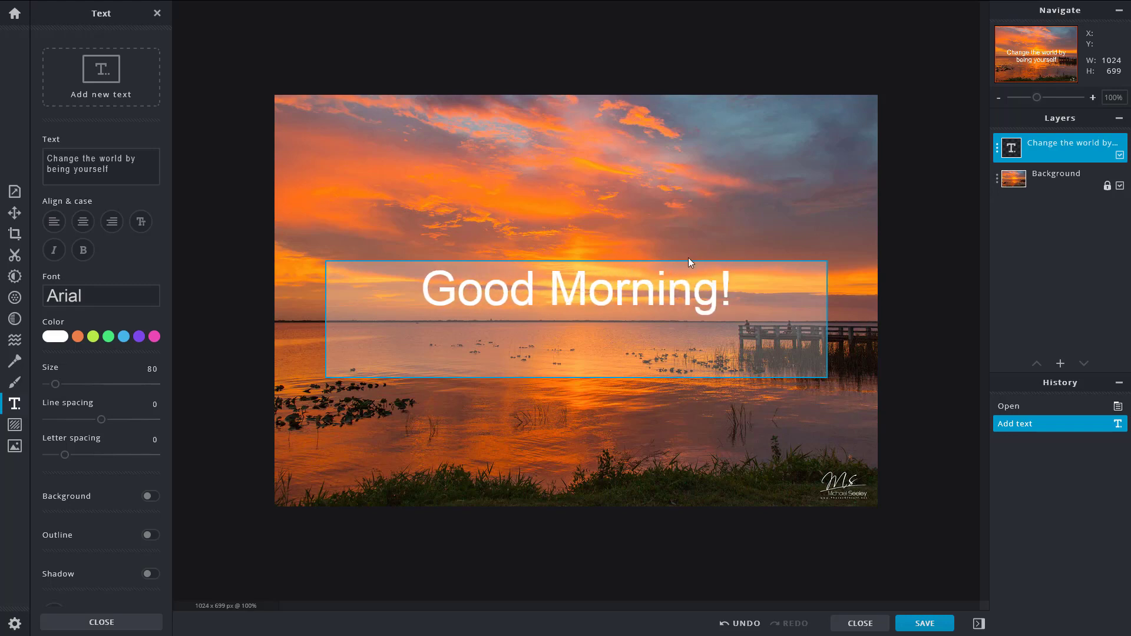
{"action": "left_click", "coordinate": [899, 420]}
Try moving, tilting and widening the "Good Morning!" text box, and revert to the Text change history state
{"action": "left_click_drag", "start_coordinate": [600, 275], "coordinate": [542, 192]}
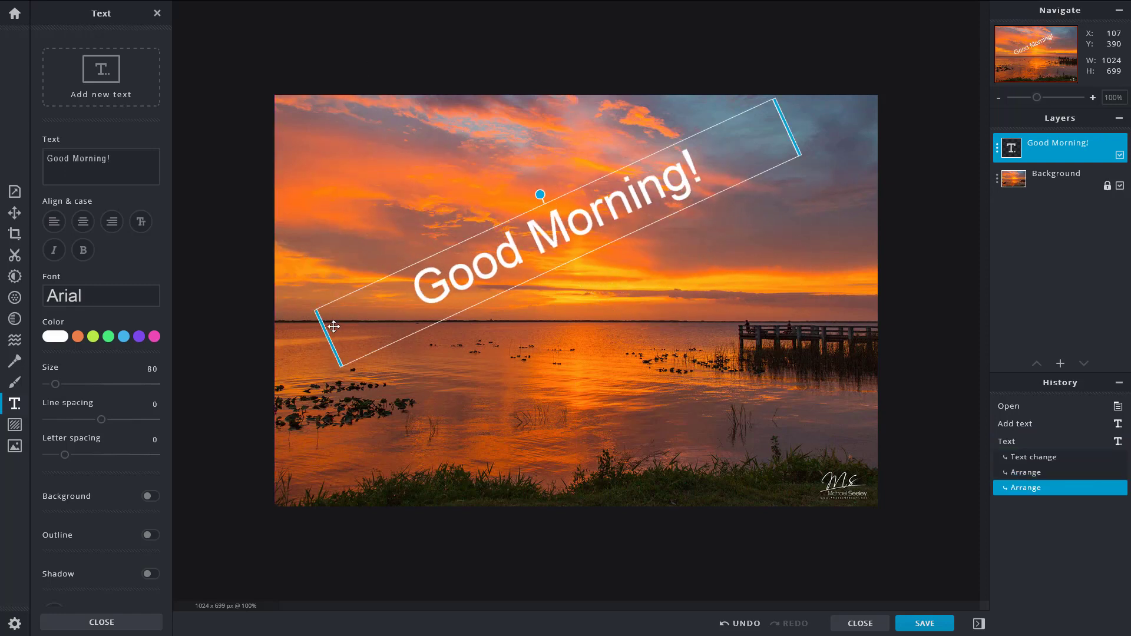
{"action": "left_click_drag", "start_coordinate": [328, 338], "coordinate": [182, 414]}
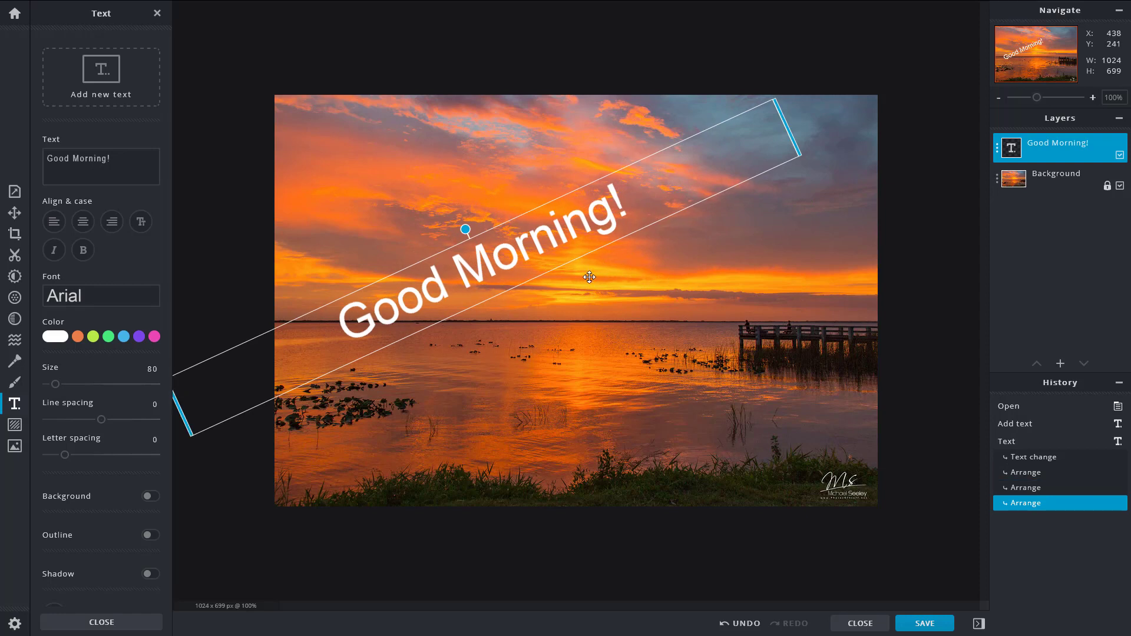
{"action": "left_click", "coordinate": [1020, 462]}
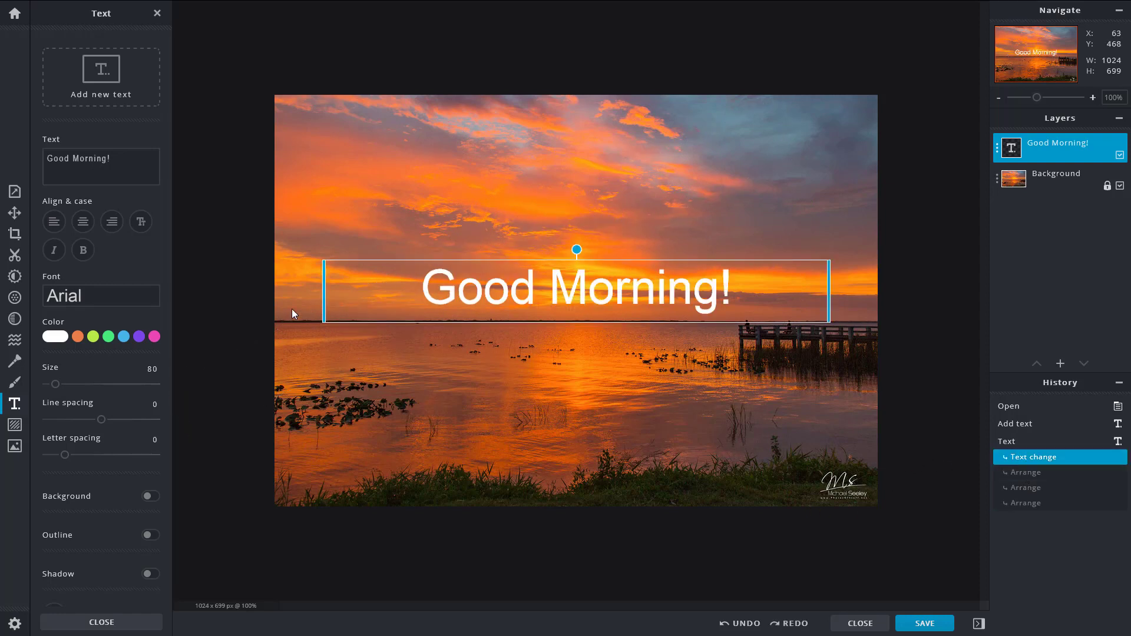
Add a second text layer and replace its placeholder with "Tutortube"
{"action": "left_click", "coordinate": [132, 160]}
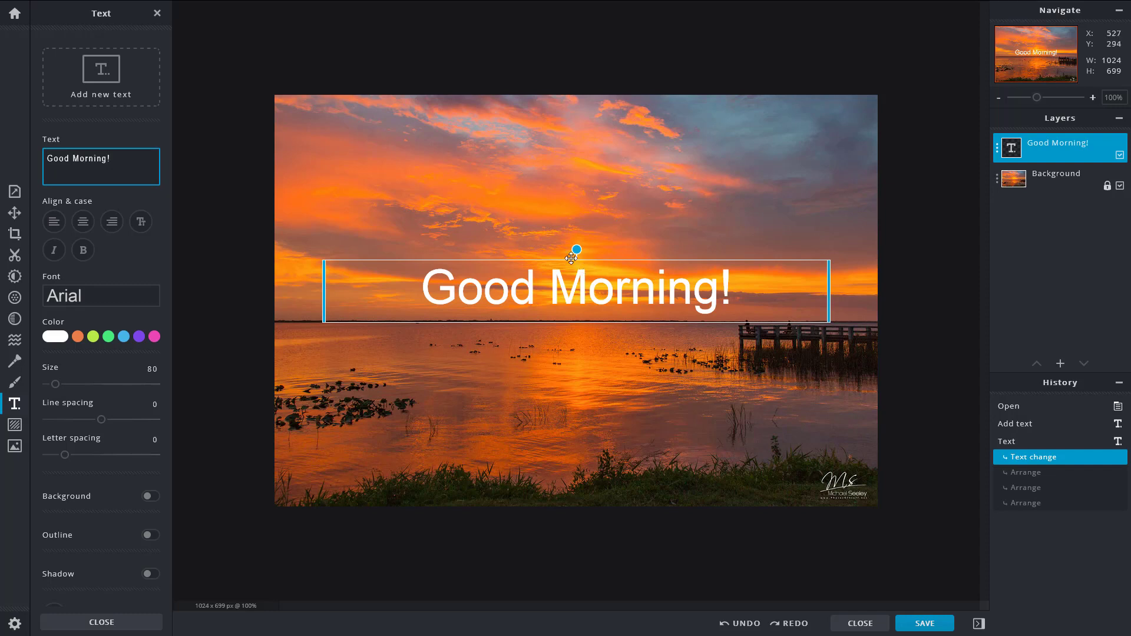
{"action": "left_click", "coordinate": [109, 75]}
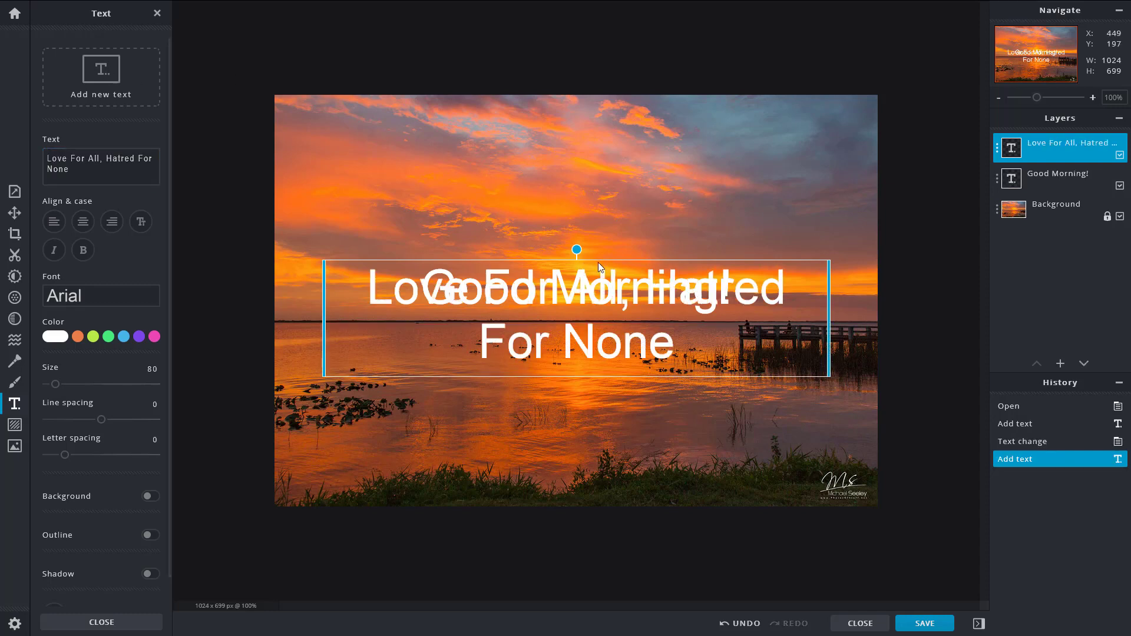
{"action": "double_click", "coordinate": [665, 336]}
{"action": "type", "text": "TutoTube"}
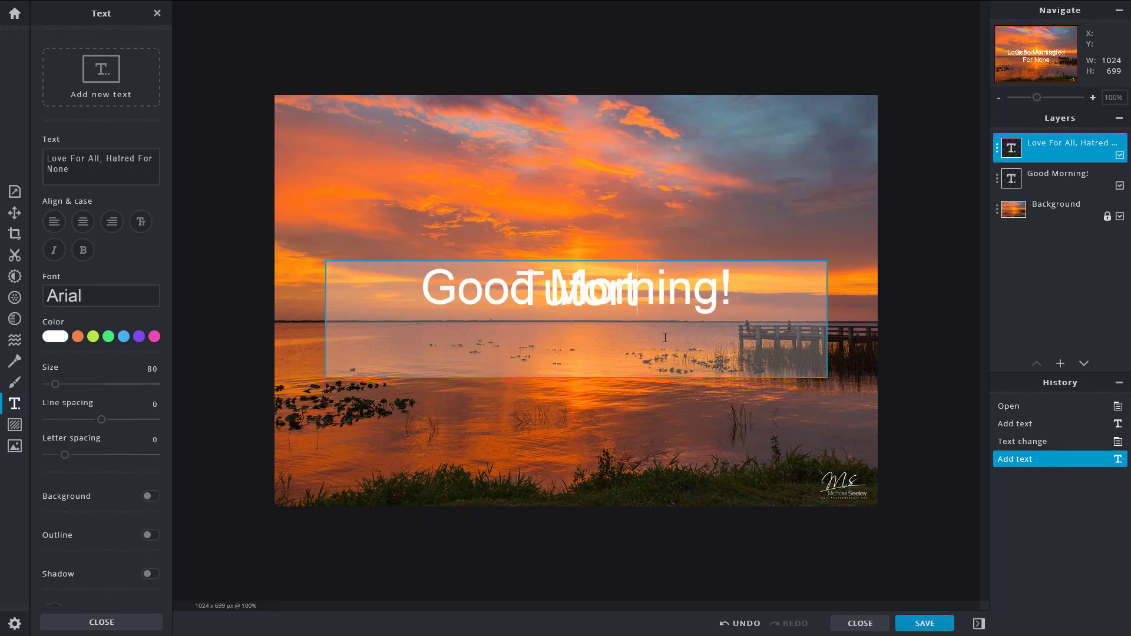
{"action": "left_click", "coordinate": [813, 242]}
Move the "Tutortube" text to the photo's upper-left corner and narrow its box to fit the word
{"action": "left_click_drag", "start_coordinate": [763, 271], "coordinate": [760, 174]}
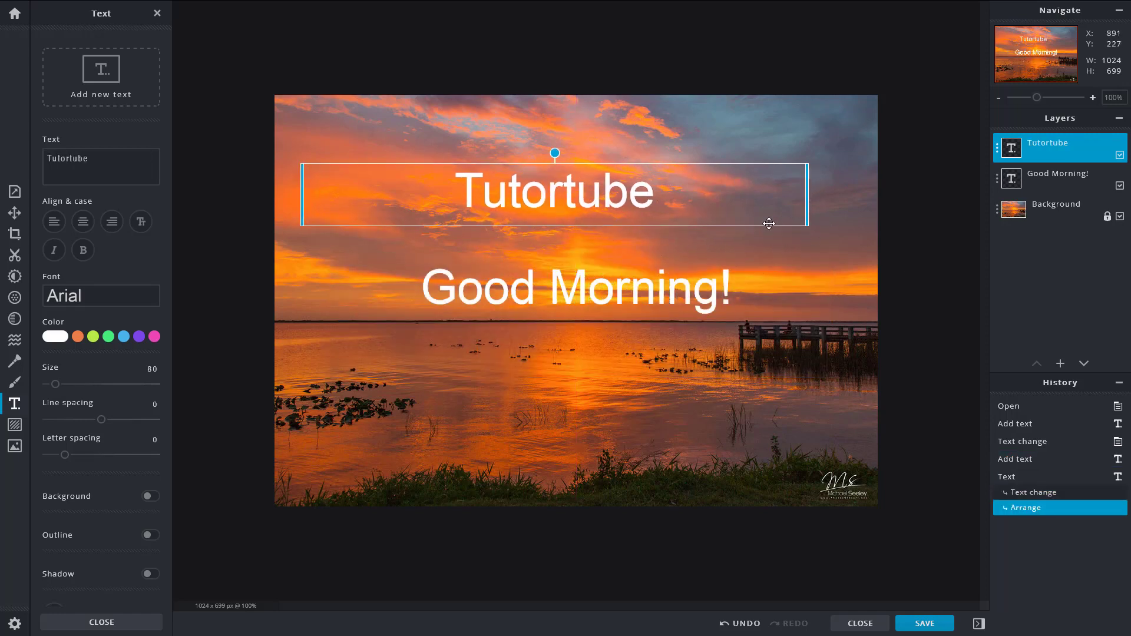
{"action": "left_click_drag", "start_coordinate": [629, 199], "coordinate": [574, 155]}
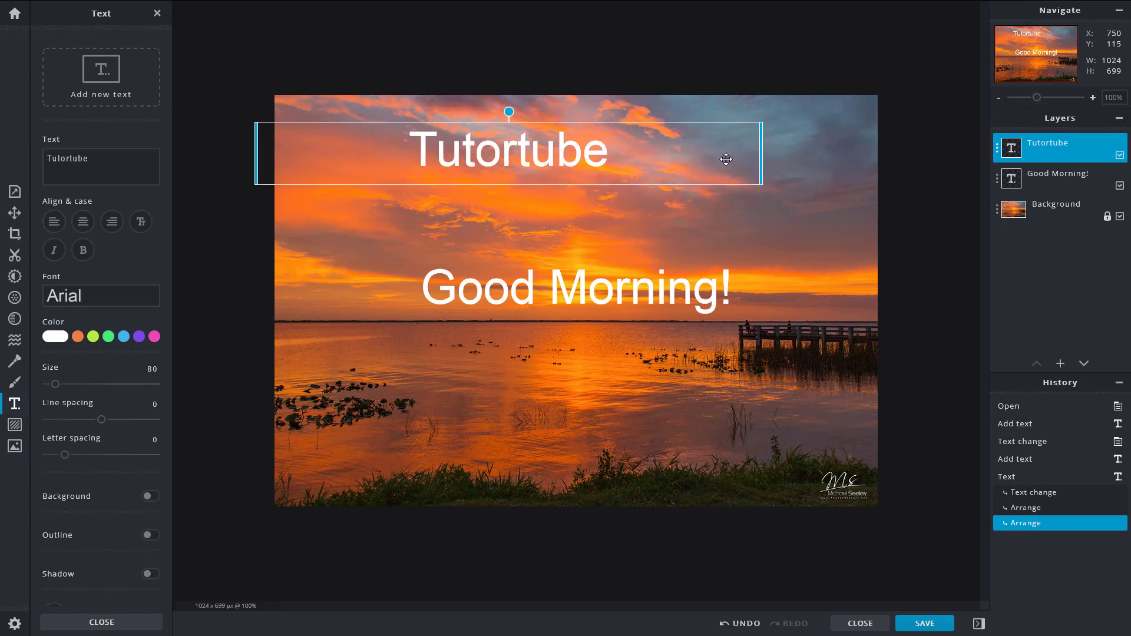
{"action": "left_click_drag", "start_coordinate": [763, 158], "coordinate": [487, 165]}
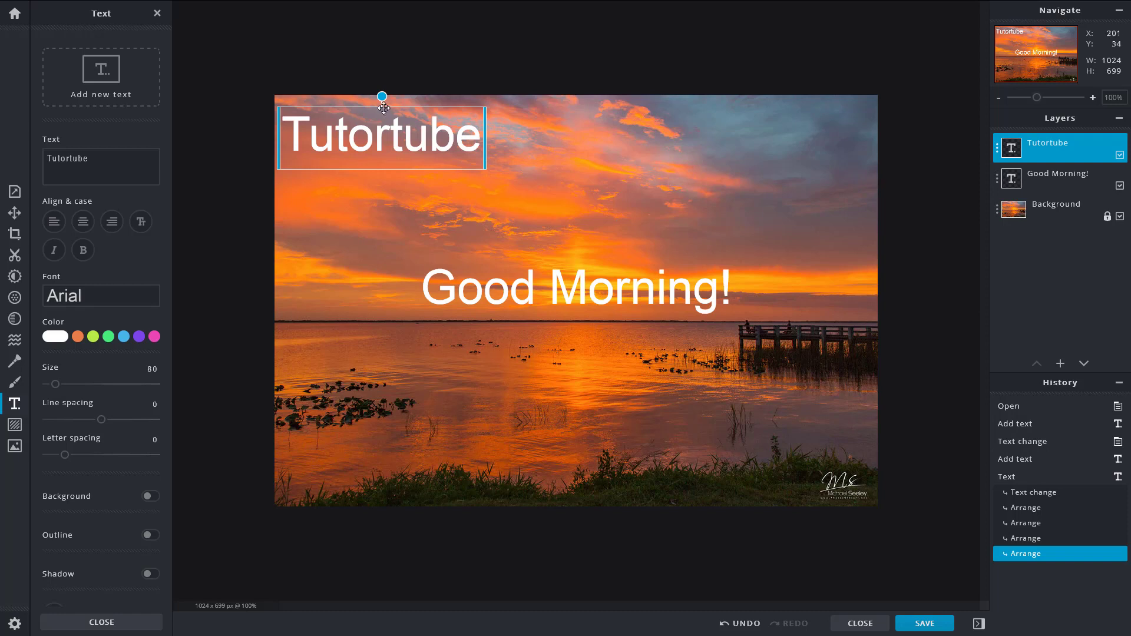
Try left and right alignment on the "Good Morning!" text, widen its box slightly leftward, and finish with center alignment
{"action": "left_click", "coordinate": [552, 294]}
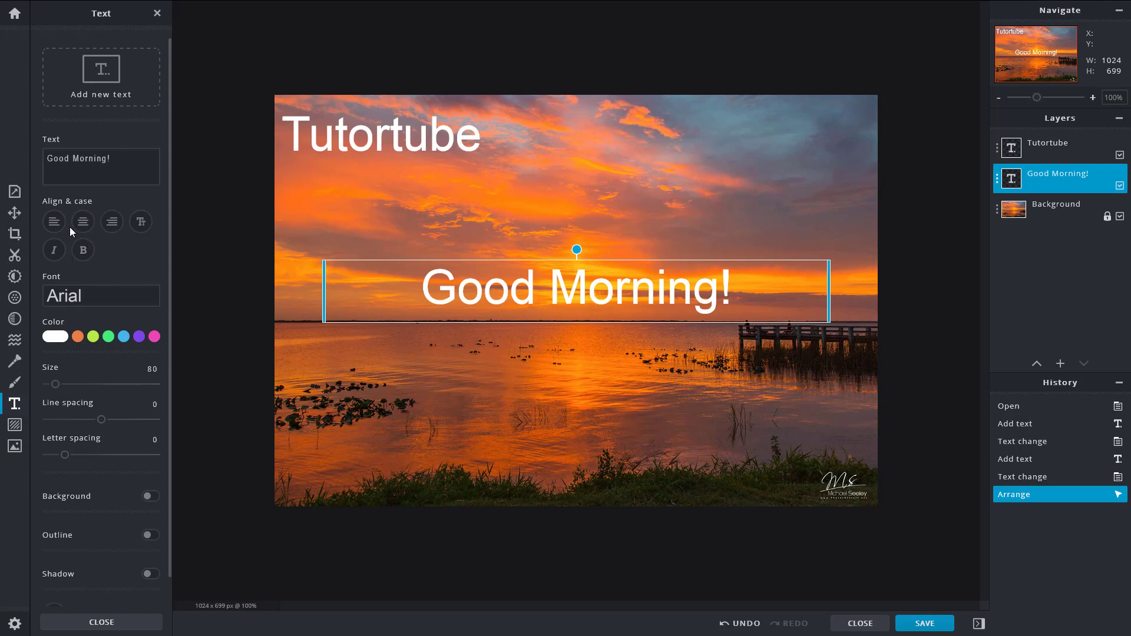
{"action": "left_click", "coordinate": [53, 222]}
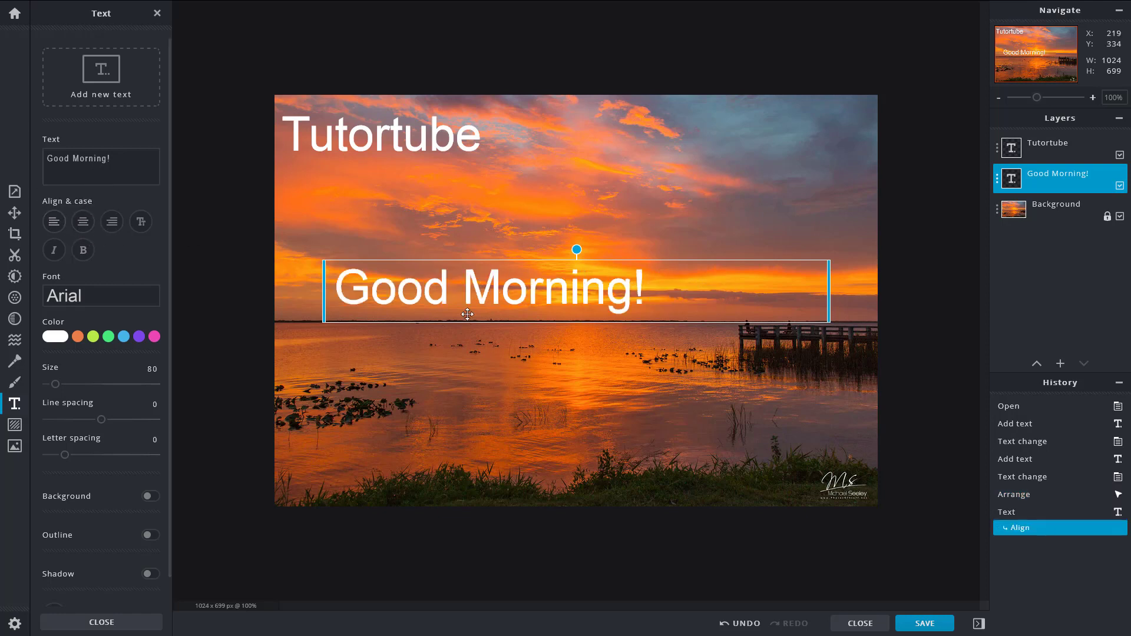
{"action": "left_click_drag", "start_coordinate": [324, 284], "coordinate": [321, 284]}
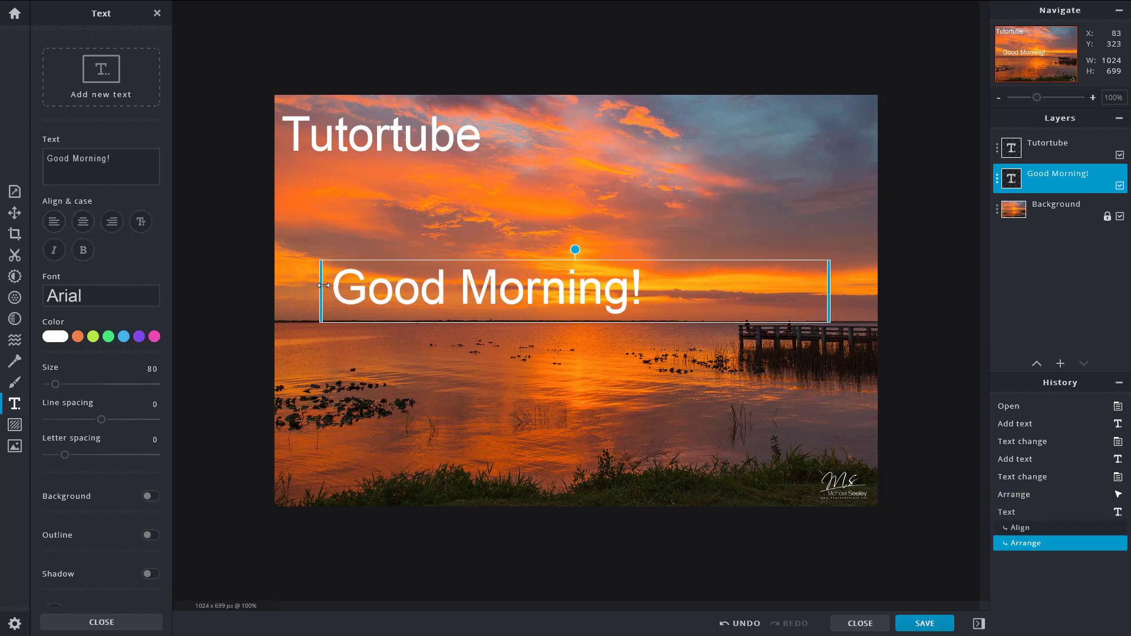
{"action": "left_click", "coordinate": [83, 223]}
{"action": "left_click", "coordinate": [112, 226]}
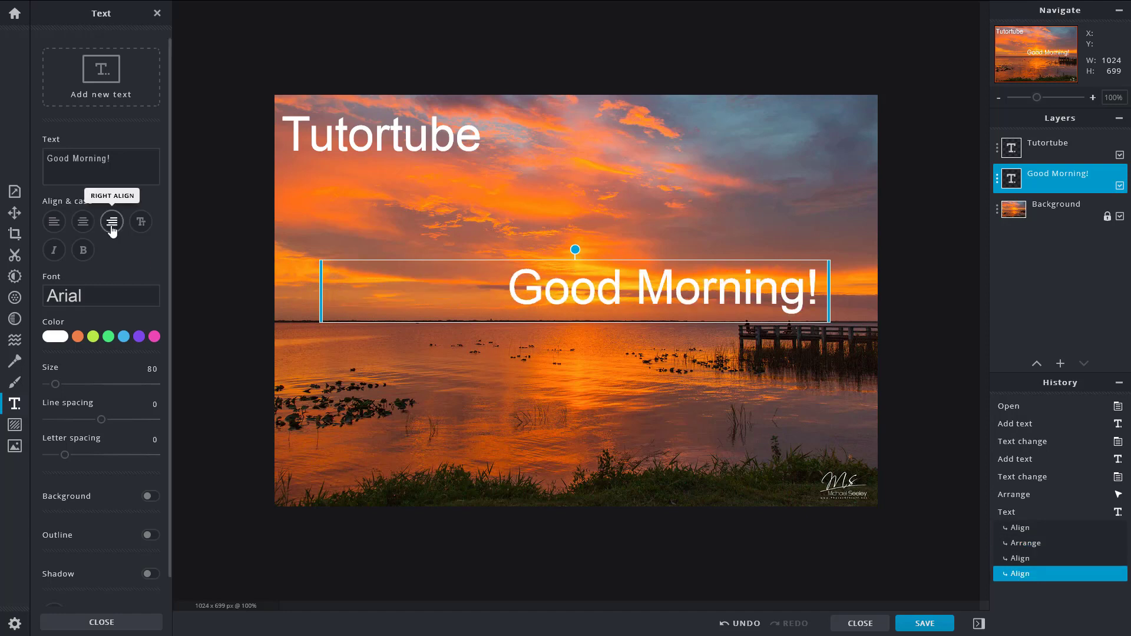
{"action": "left_click", "coordinate": [83, 224]}
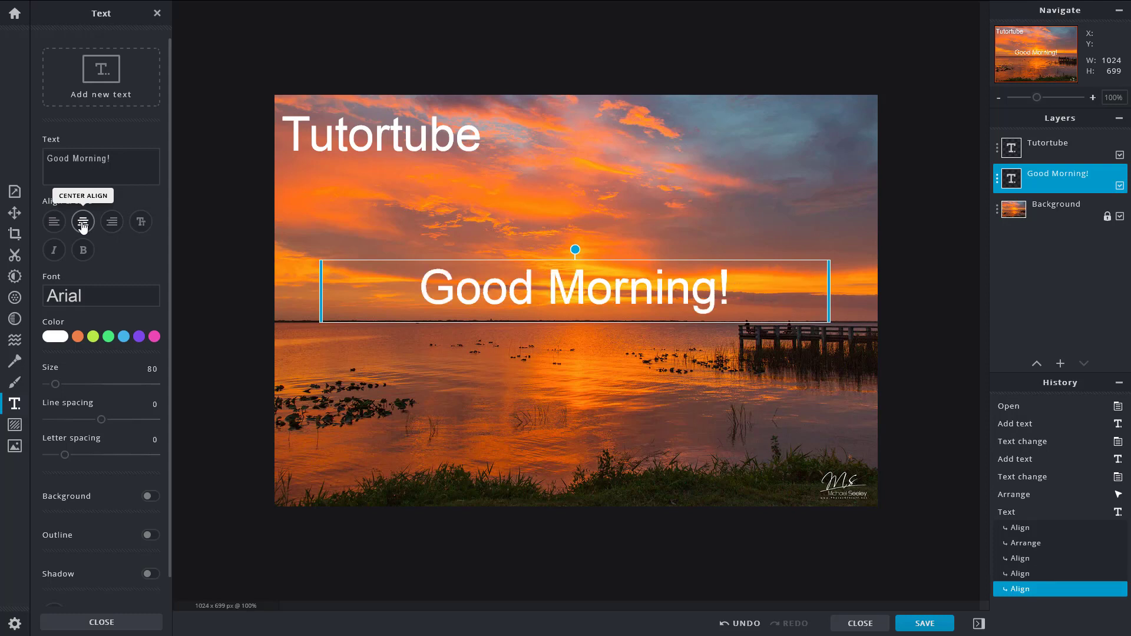
Try the uppercase option on the "Good Morning!" text several times, finishing with it switched off
{"action": "left_click", "coordinate": [147, 230]}
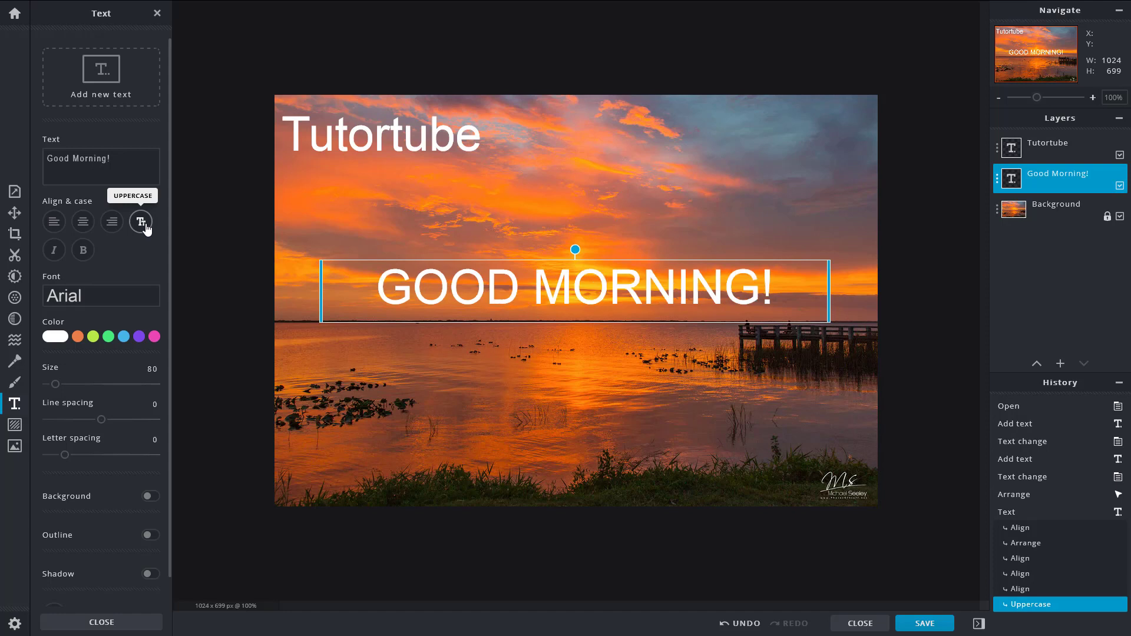
{"action": "left_click", "coordinate": [147, 229]}
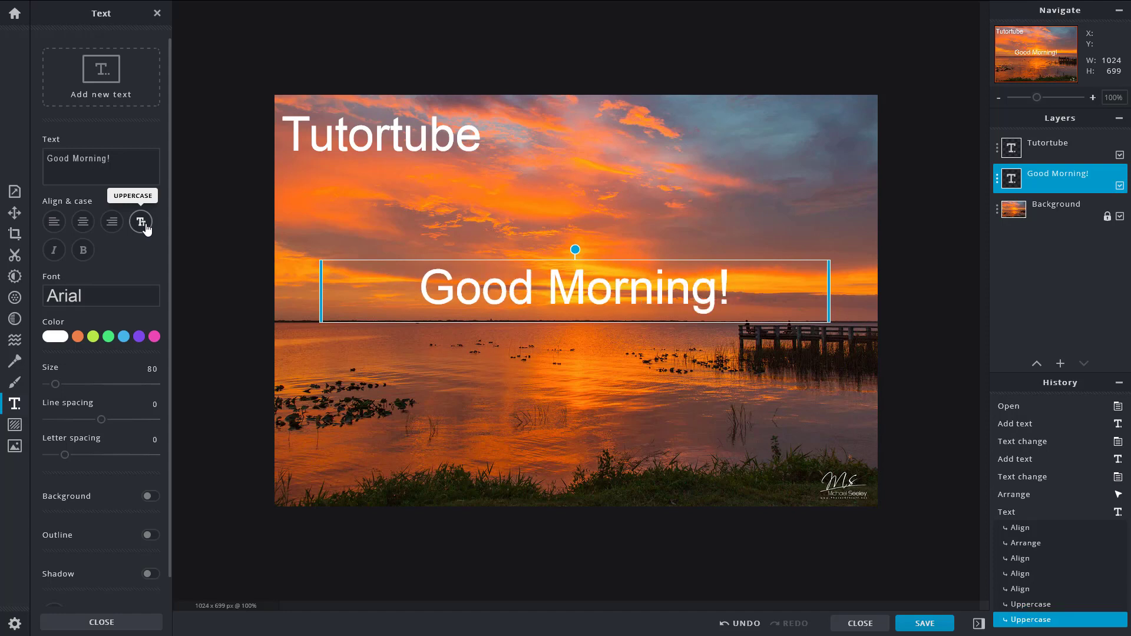
{"action": "left_click", "coordinate": [146, 230]}
{"action": "left_click", "coordinate": [147, 229]}
{"action": "left_click", "coordinate": [146, 229]}
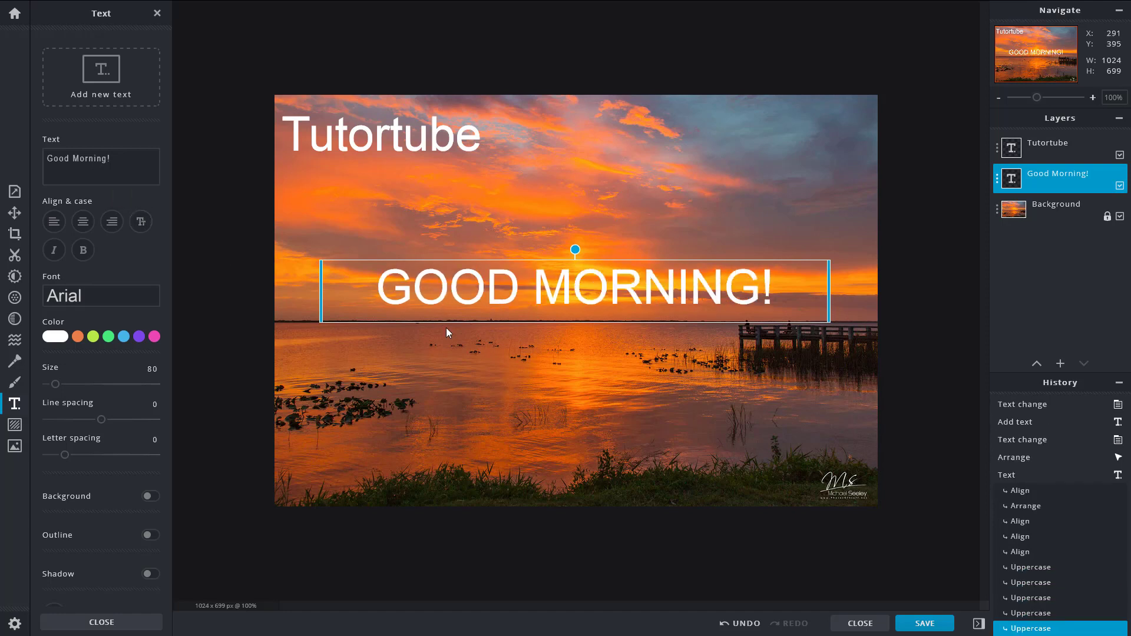
{"action": "left_click", "coordinate": [141, 227]}
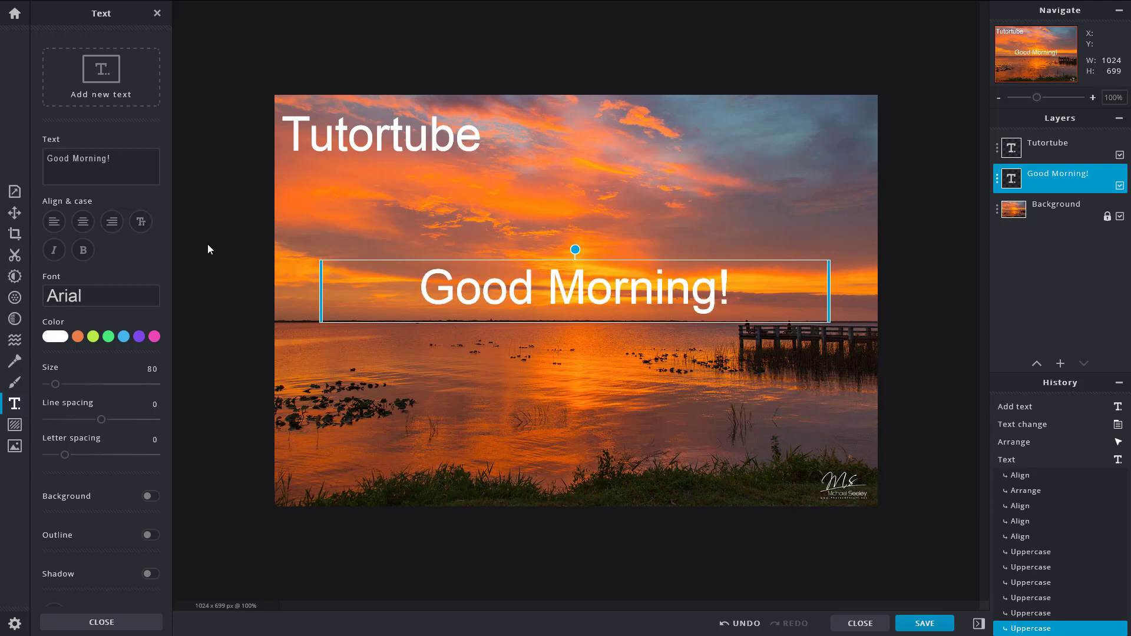
{"action": "left_click", "coordinate": [141, 227]}
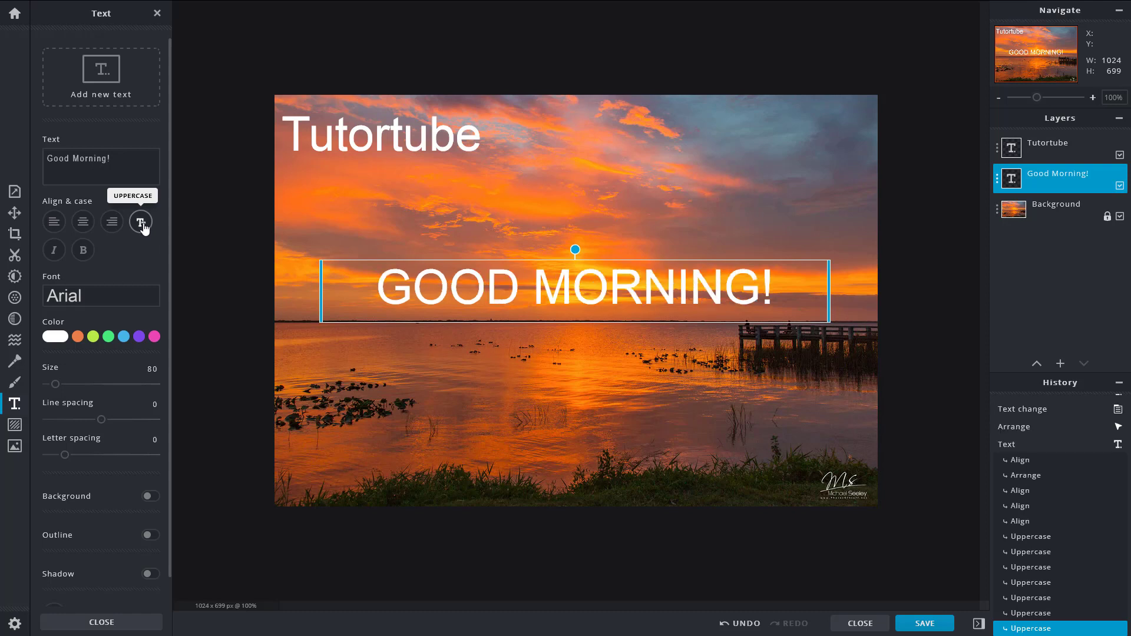
{"action": "left_click", "coordinate": [142, 224]}
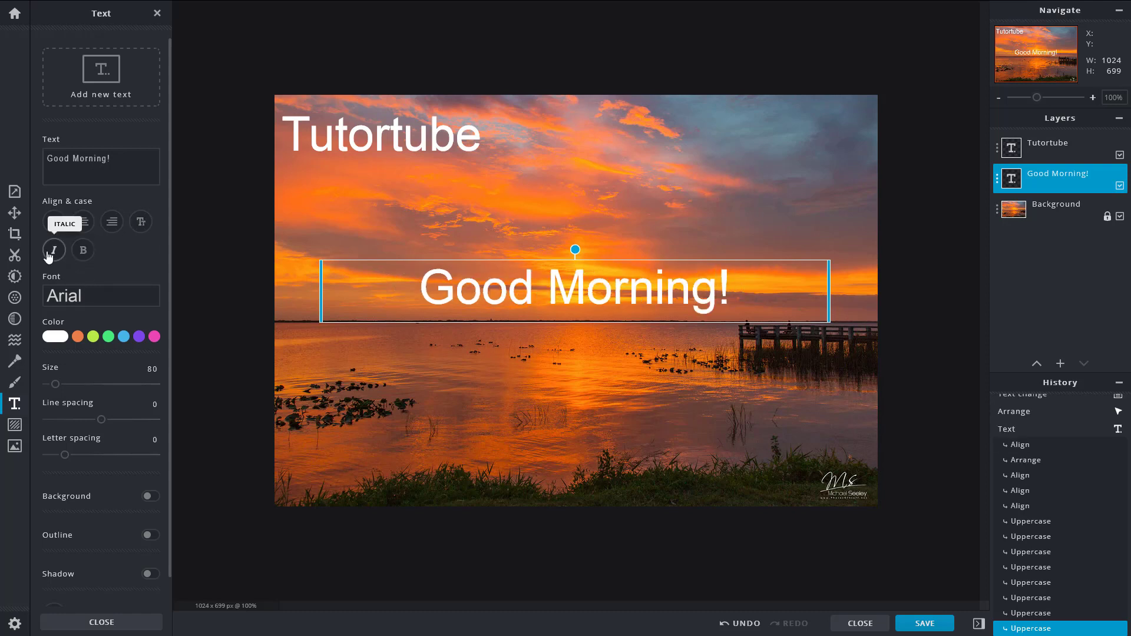
Try italics on the "Good Morning!" text, remove them, and make the text bold
{"action": "left_click", "coordinate": [54, 250]}
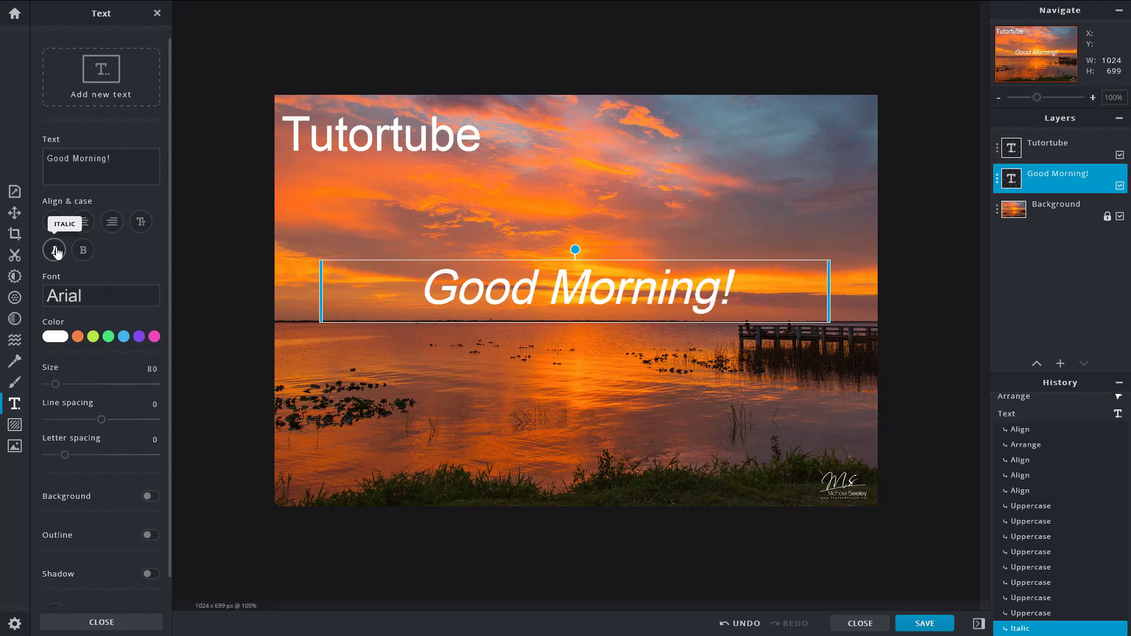
{"action": "left_click", "coordinate": [55, 250]}
{"action": "left_click", "coordinate": [83, 252]}
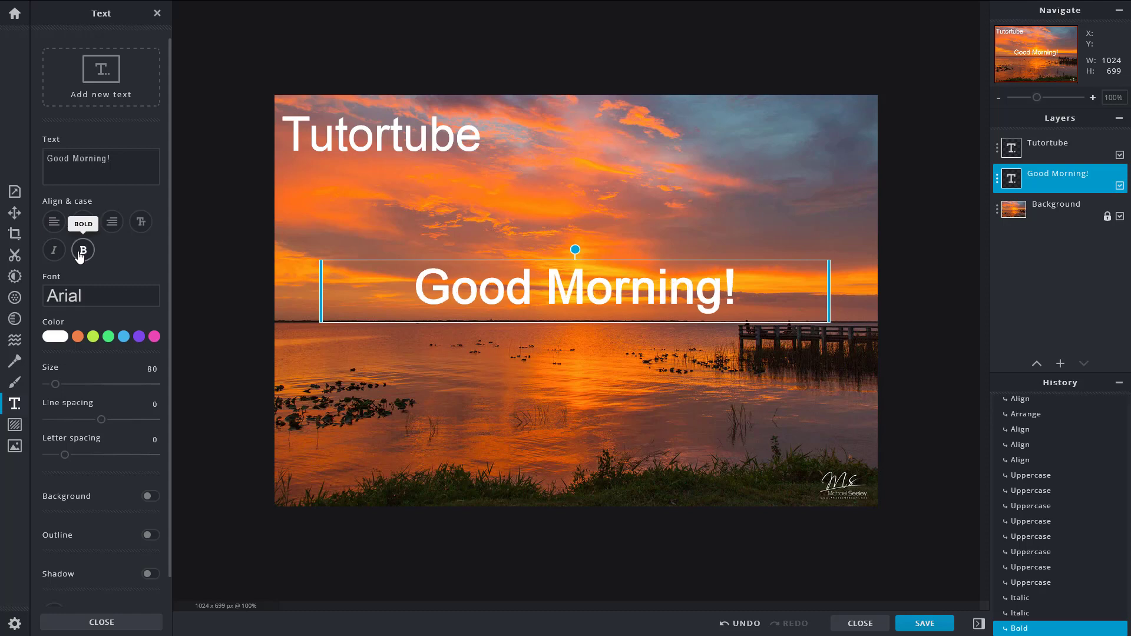
Browse the available fonts and set the "Good Morning!" text to Daddy Day
{"action": "left_click", "coordinate": [116, 303]}
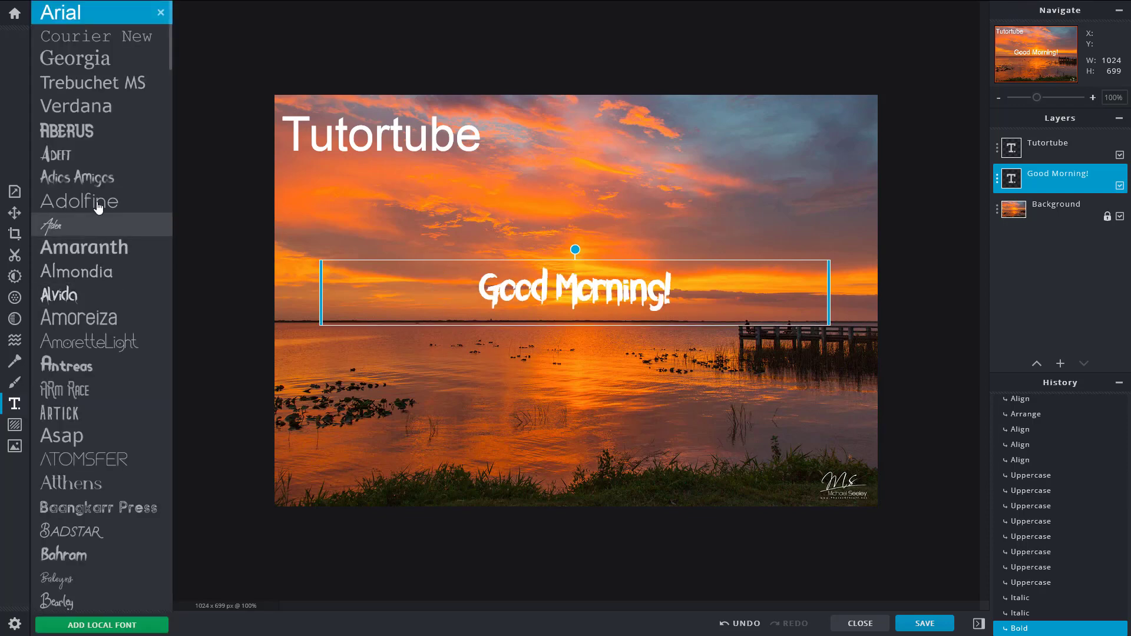
{"action": "scroll", "coordinate": [112, 212], "scroll_direction": "down", "scroll_amount": 10}
{"action": "scroll", "coordinate": [93, 226], "scroll_direction": "down", "scroll_amount": 5}
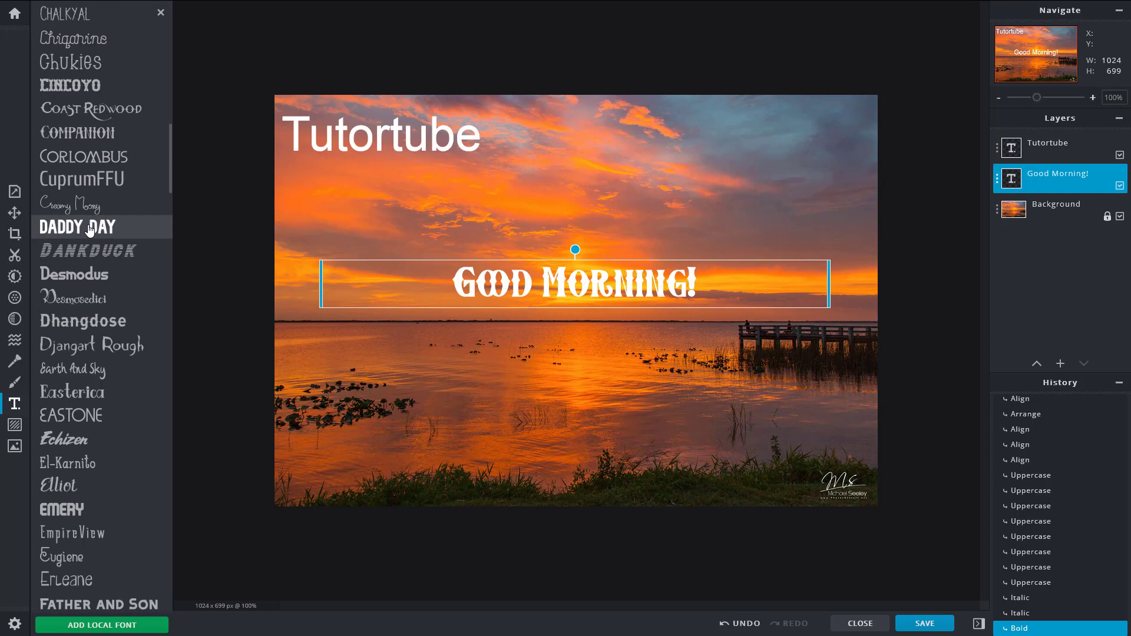
{"action": "left_click", "coordinate": [89, 228]}
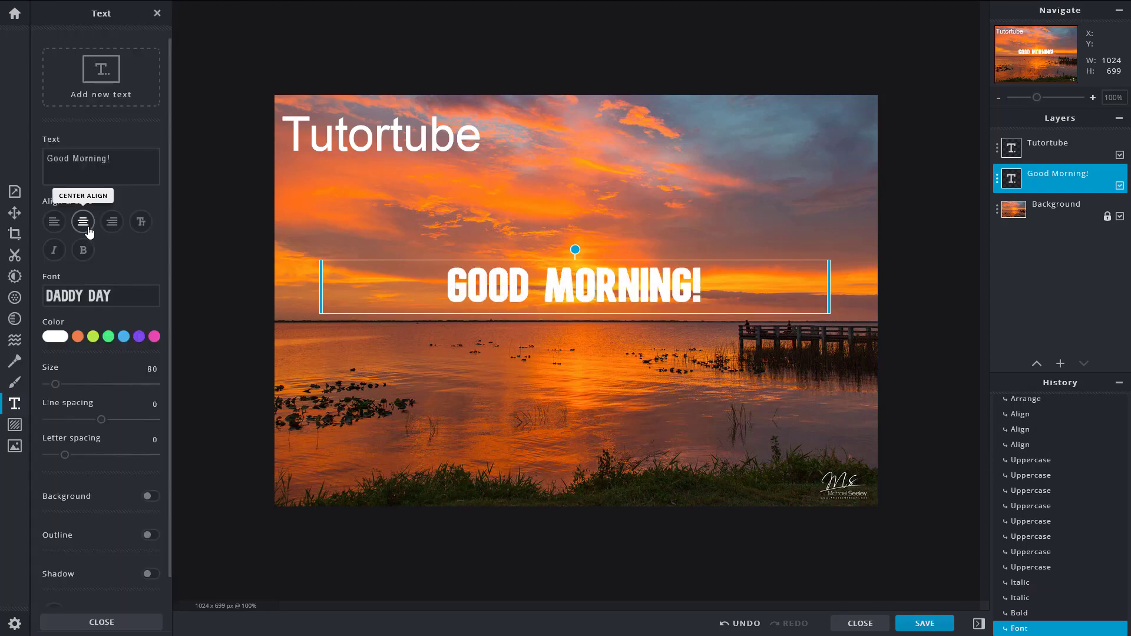
Open the local font upload, cancel it, and set the "Good Morning!" text to the Easterica font
{"action": "left_click", "coordinate": [95, 296]}
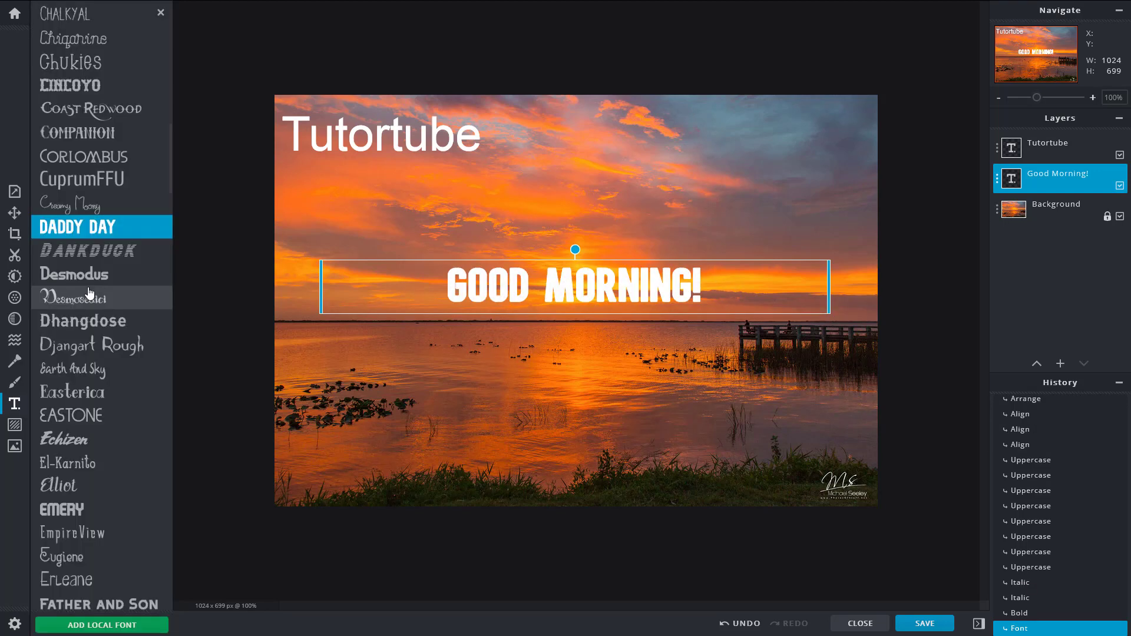
{"action": "left_click", "coordinate": [102, 625]}
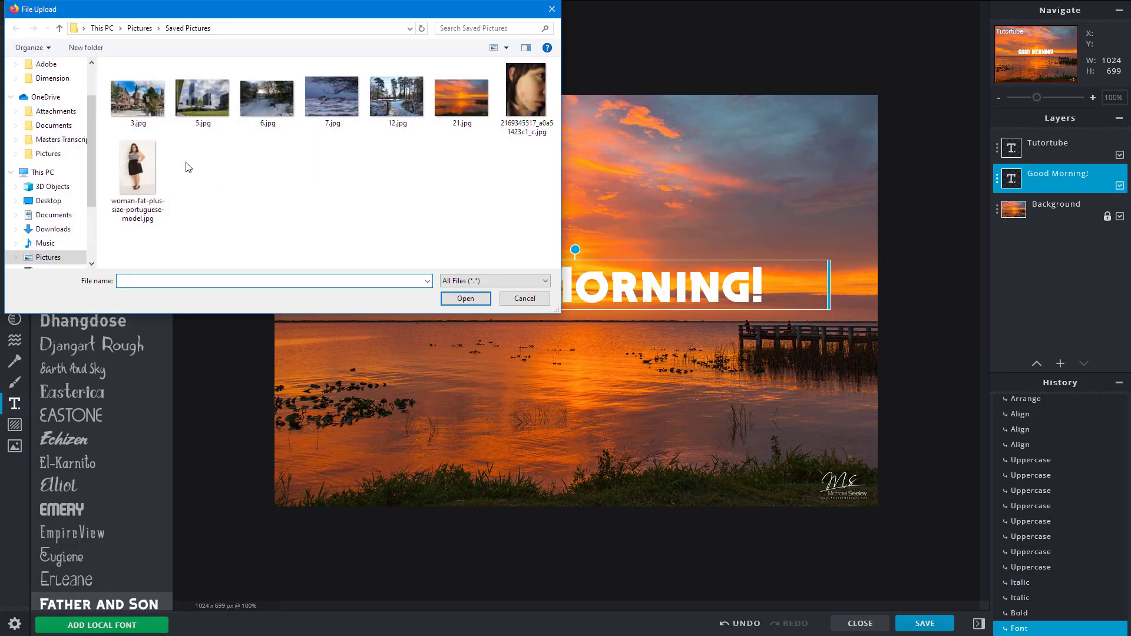
{"action": "left_click", "coordinate": [523, 299]}
{"action": "left_click", "coordinate": [71, 392]}
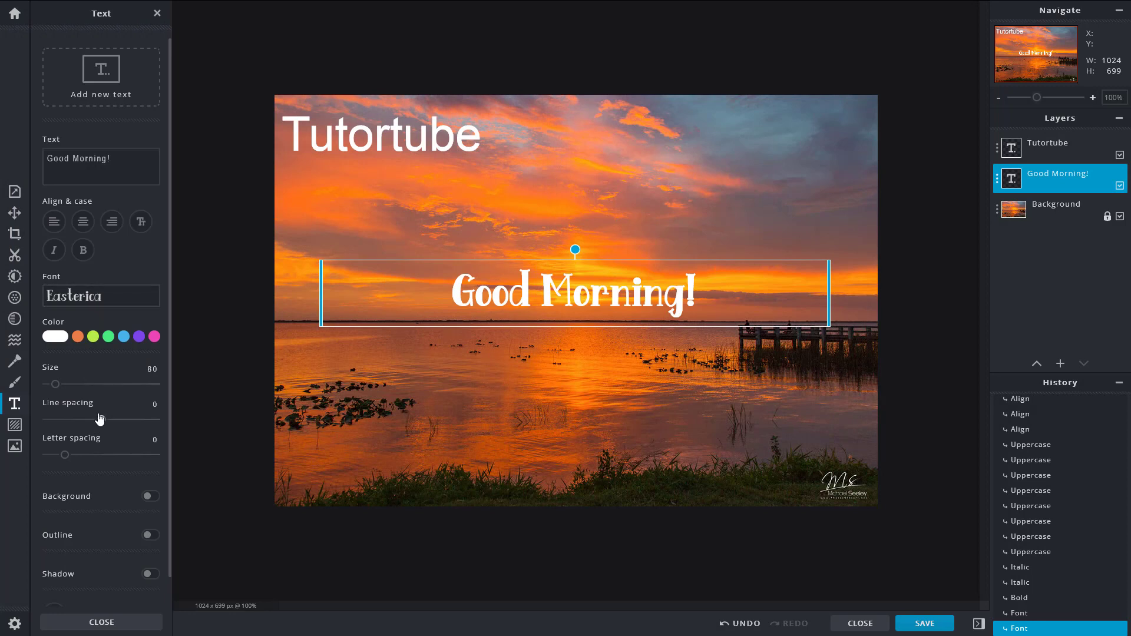
Try purple and orange on the "Good Morning!" text, adjust the orange shade, and return the colour to white (#FFFFFF)
{"action": "left_click", "coordinate": [78, 337]}
{"action": "left_click", "coordinate": [138, 337]}
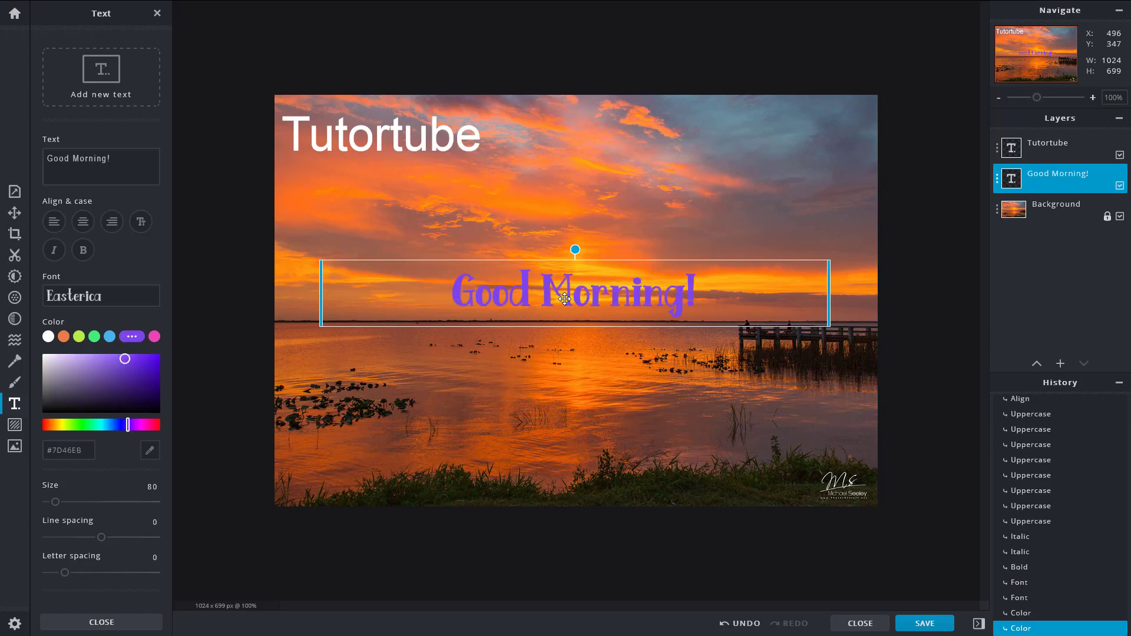
{"action": "double_click", "coordinate": [541, 293]}
{"action": "double_click", "coordinate": [526, 293]}
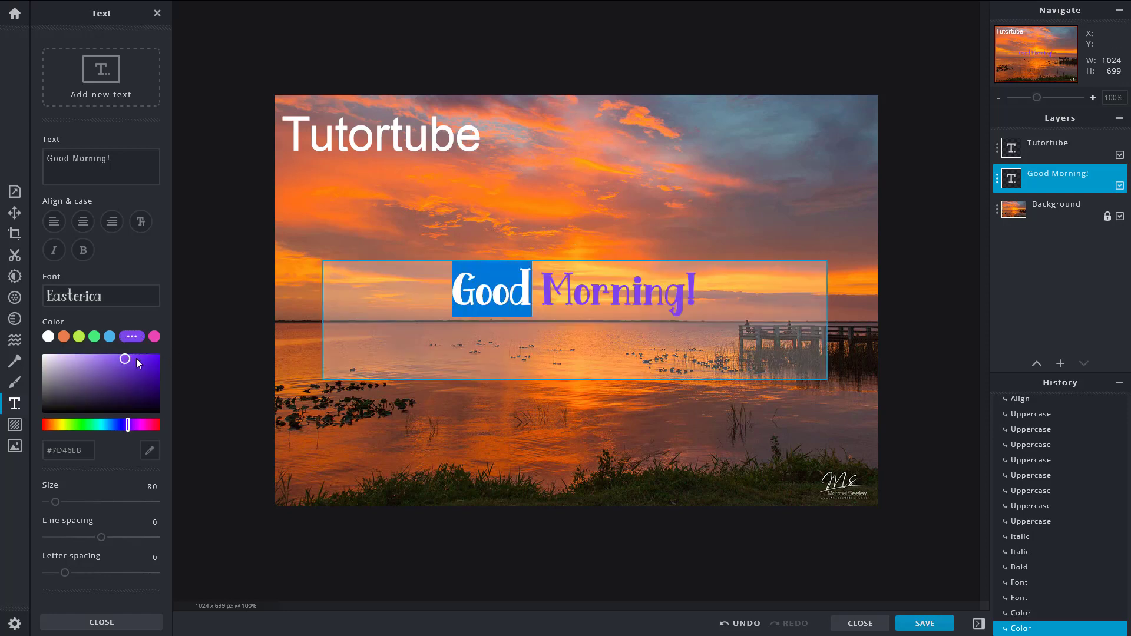
{"action": "left_click", "coordinate": [63, 337]}
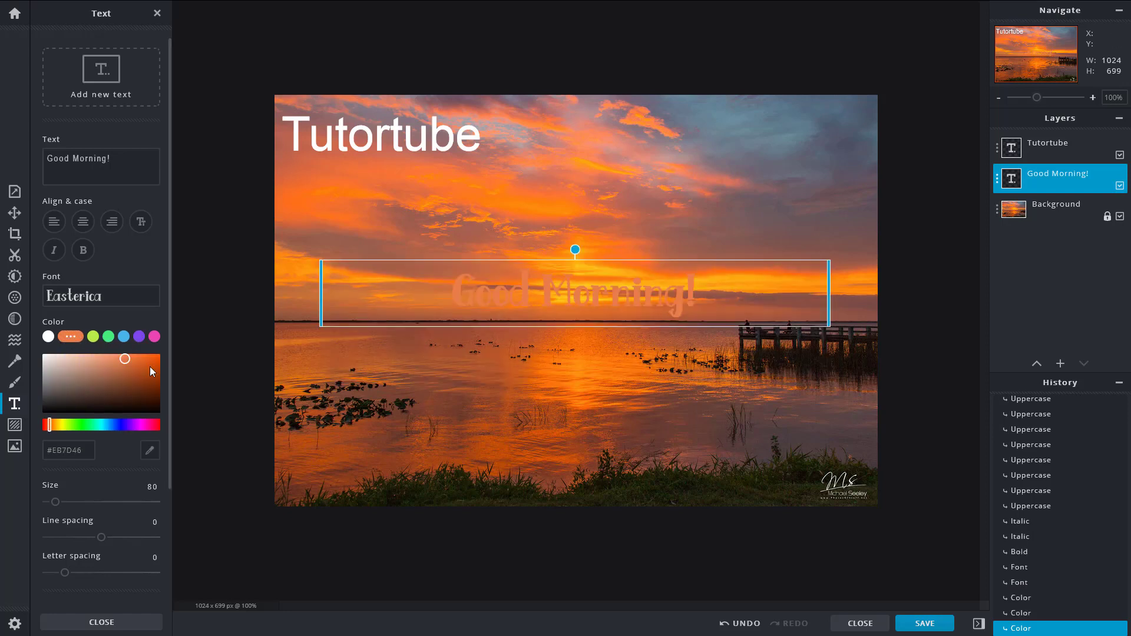
{"action": "left_click", "coordinate": [150, 367]}
{"action": "left_click_drag", "start_coordinate": [124, 397], "coordinate": [15, 331]}
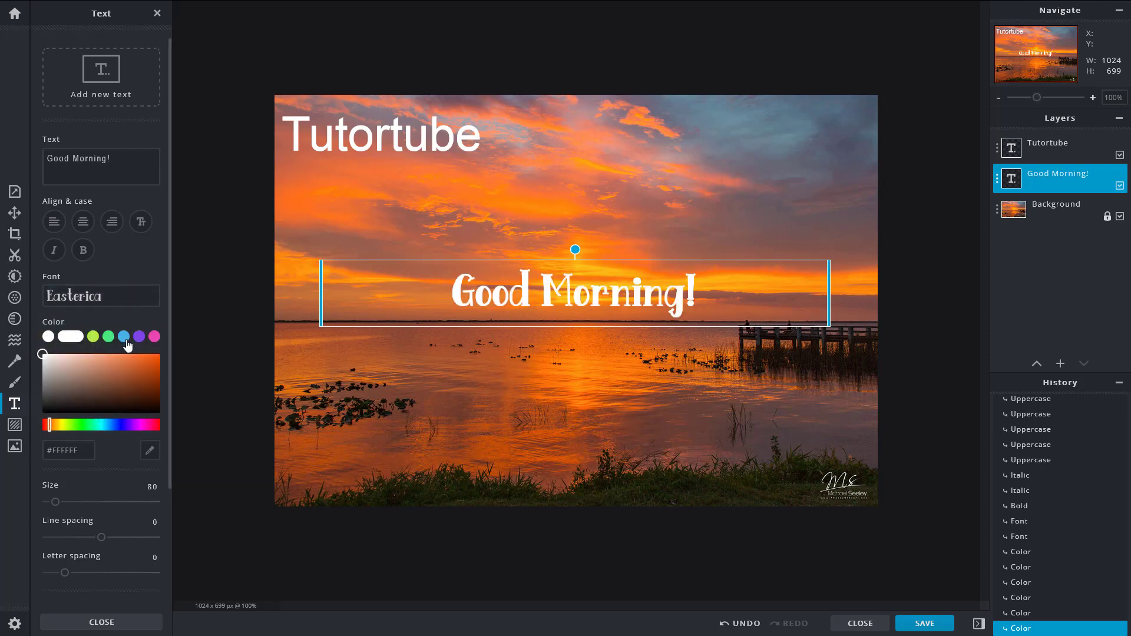
Sample orange from the sunset sky as the "Good Morning!" text colour, and restore white
{"action": "scroll", "coordinate": [161, 284], "scroll_direction": "down", "scroll_amount": 2}
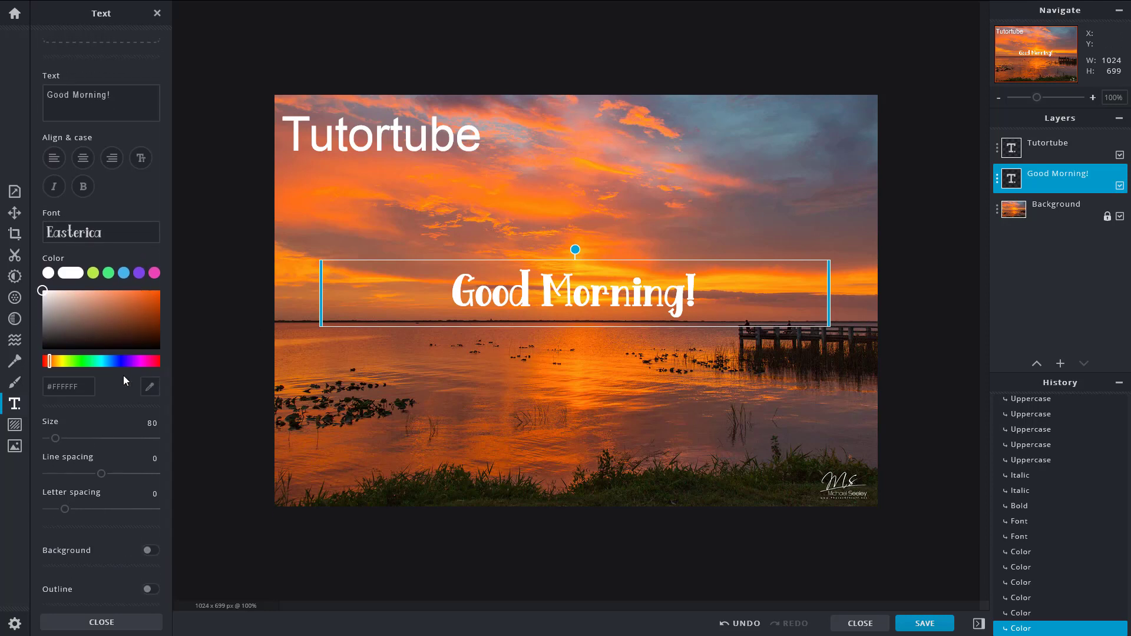
{"action": "left_click", "coordinate": [150, 390]}
{"action": "left_click", "coordinate": [583, 256]}
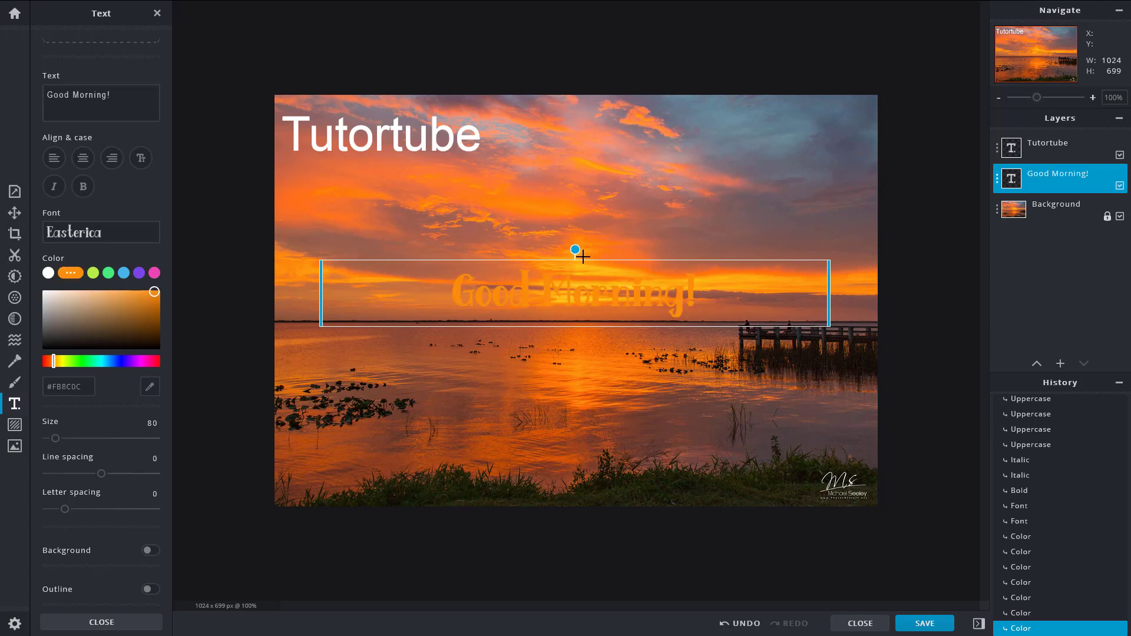
{"action": "left_click", "coordinate": [49, 273]}
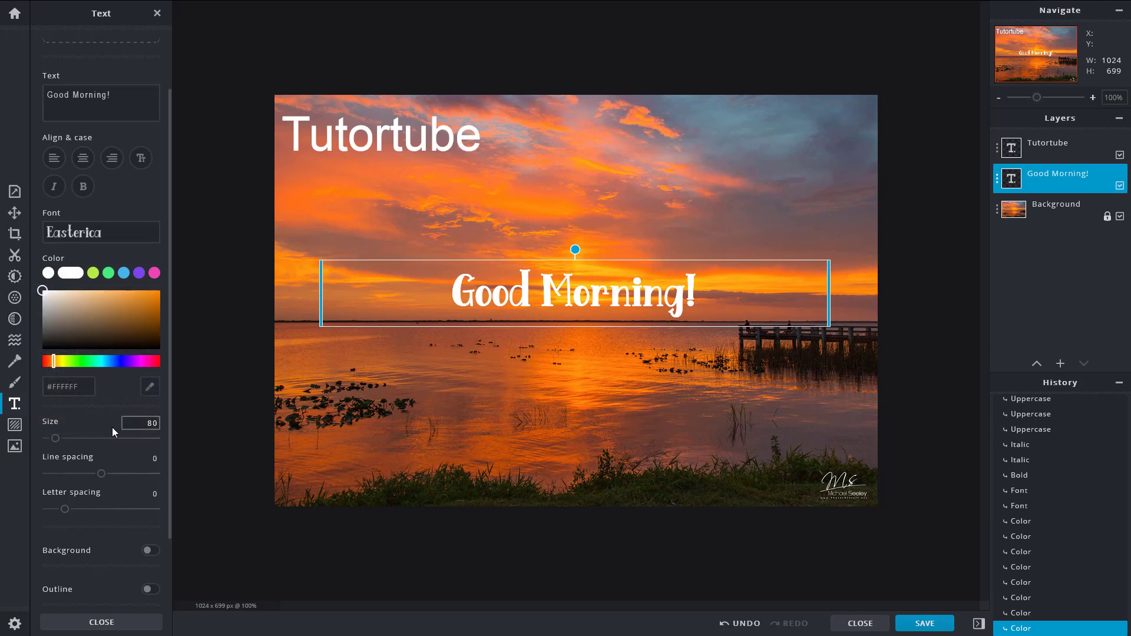
Set the "Good Morning!" text size to 120 and its line spacing to 3
{"action": "left_click_drag", "start_coordinate": [55, 439], "coordinate": [63, 447]}
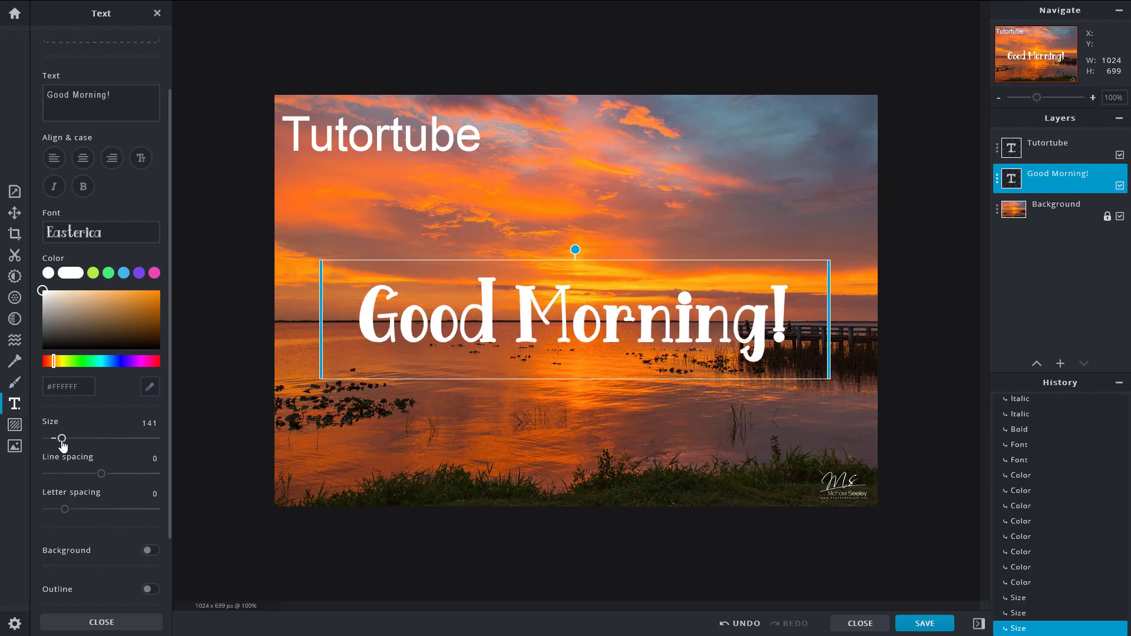
{"action": "left_click", "coordinate": [149, 423]}
{"action": "type", "text": "120"}
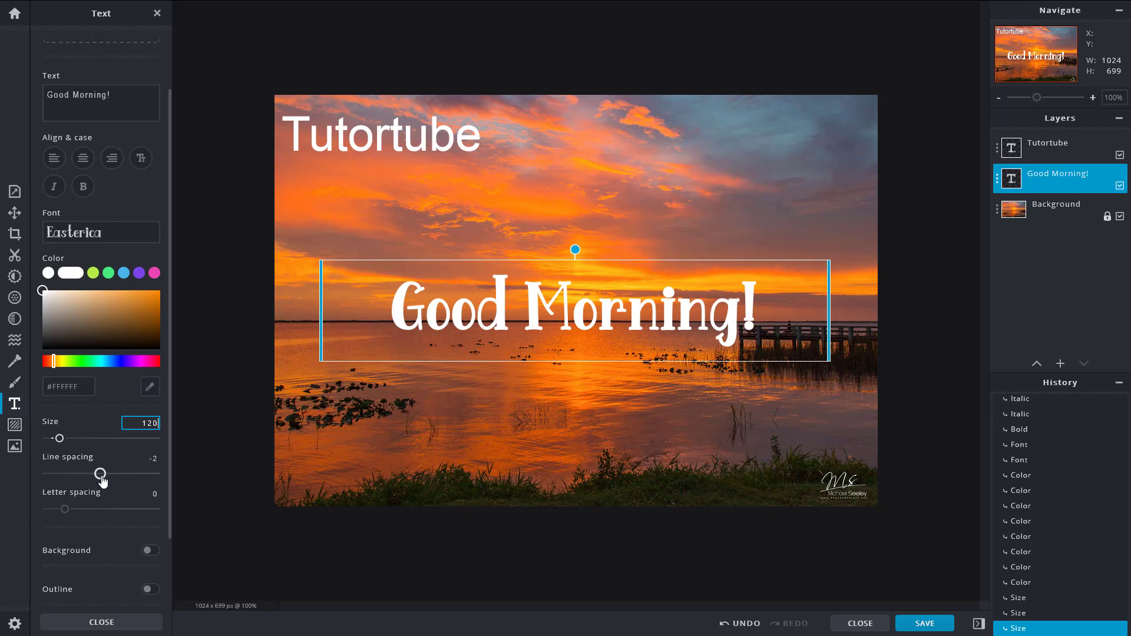
{"action": "mouse_move", "coordinate": [101, 474]}
{"action": "left_mouse_down"}
{"action": "mouse_move", "coordinate": [114, 479]}
{"action": "mouse_move", "coordinate": [103, 477]}
{"action": "left_mouse_up"}
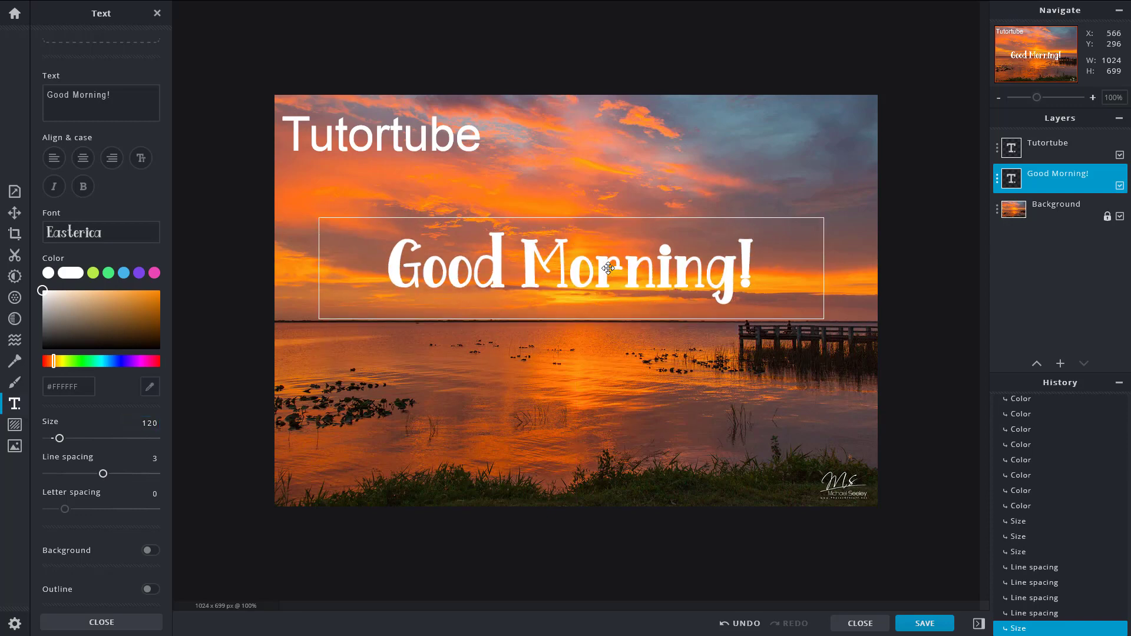
Move the "Good Morning!" text slightly higher on the photo and add a second line reading "Everyone"
{"action": "left_click_drag", "start_coordinate": [613, 301], "coordinate": [649, 266]}
{"action": "double_click", "coordinate": [649, 267]}
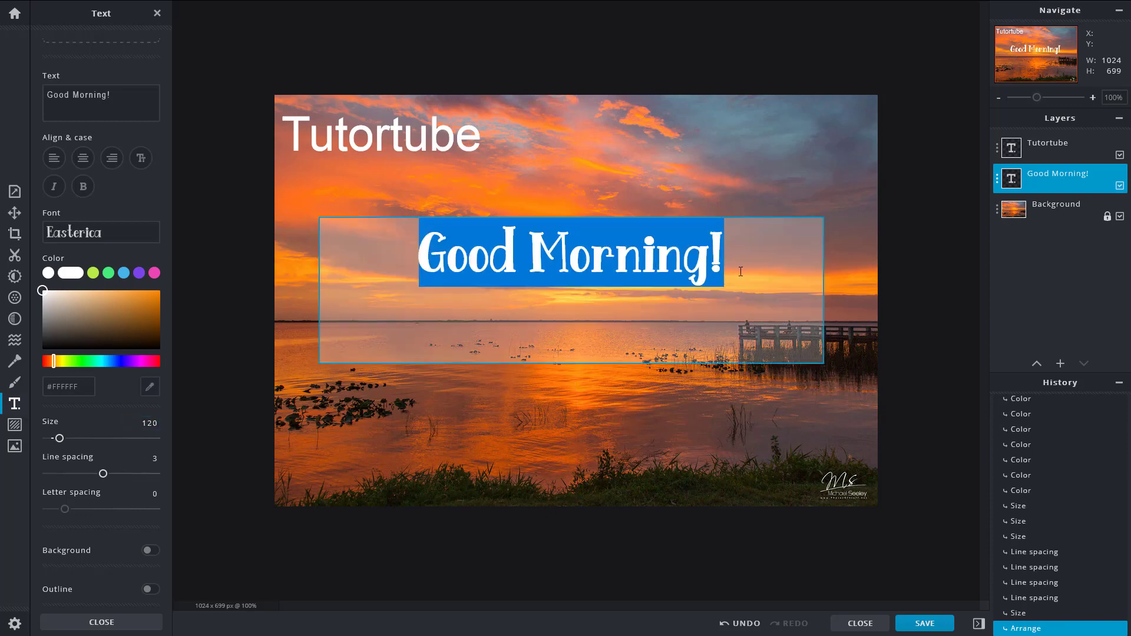
{"action": "left_click", "coordinate": [749, 271]}
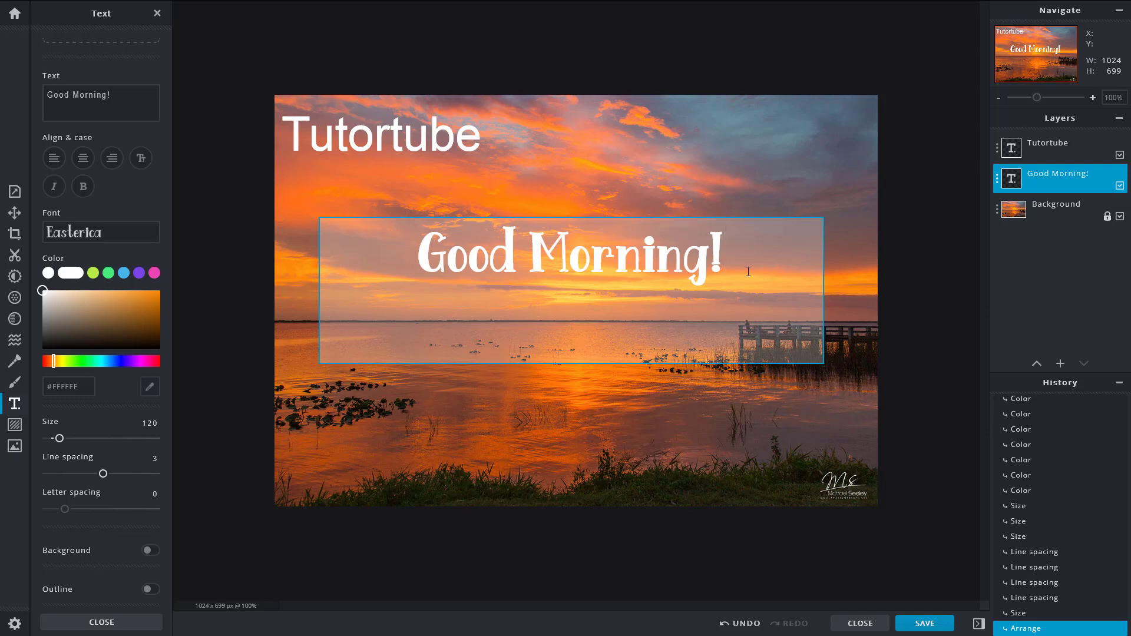
{"action": "key", "text": "Return"}
{"action": "type", "text": "Everyone"}
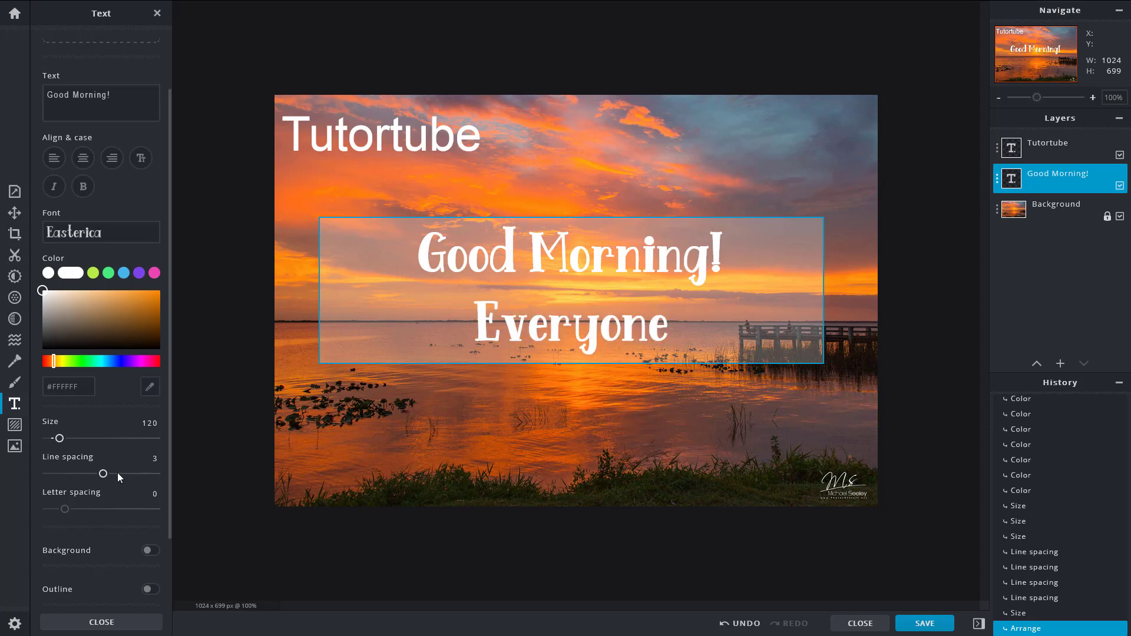
Set the two-line text's line spacing to 21 and letter spacing to 13
{"action": "left_click", "coordinate": [102, 474]}
{"action": "mouse_move", "coordinate": [100, 476]}
{"action": "left_mouse_down"}
{"action": "mouse_move", "coordinate": [117, 482]}
{"action": "mouse_move", "coordinate": [76, 477]}
{"action": "mouse_move", "coordinate": [144, 478]}
{"action": "mouse_move", "coordinate": [75, 475]}
{"action": "mouse_move", "coordinate": [111, 473]}
{"action": "left_mouse_up"}
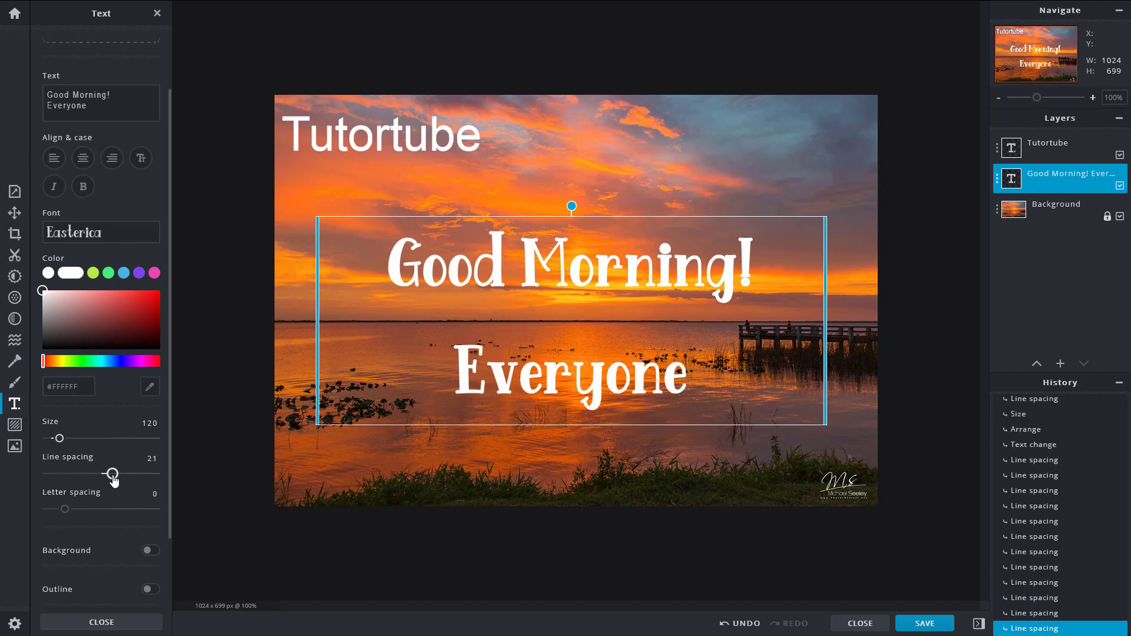
{"action": "mouse_move", "coordinate": [71, 508]}
{"action": "left_mouse_down"}
{"action": "mouse_move", "coordinate": [91, 515]}
{"action": "mouse_move", "coordinate": [46, 509]}
{"action": "mouse_move", "coordinate": [105, 510]}
{"action": "mouse_move", "coordinate": [73, 510]}
{"action": "mouse_move", "coordinate": [88, 514]}
{"action": "left_mouse_up"}
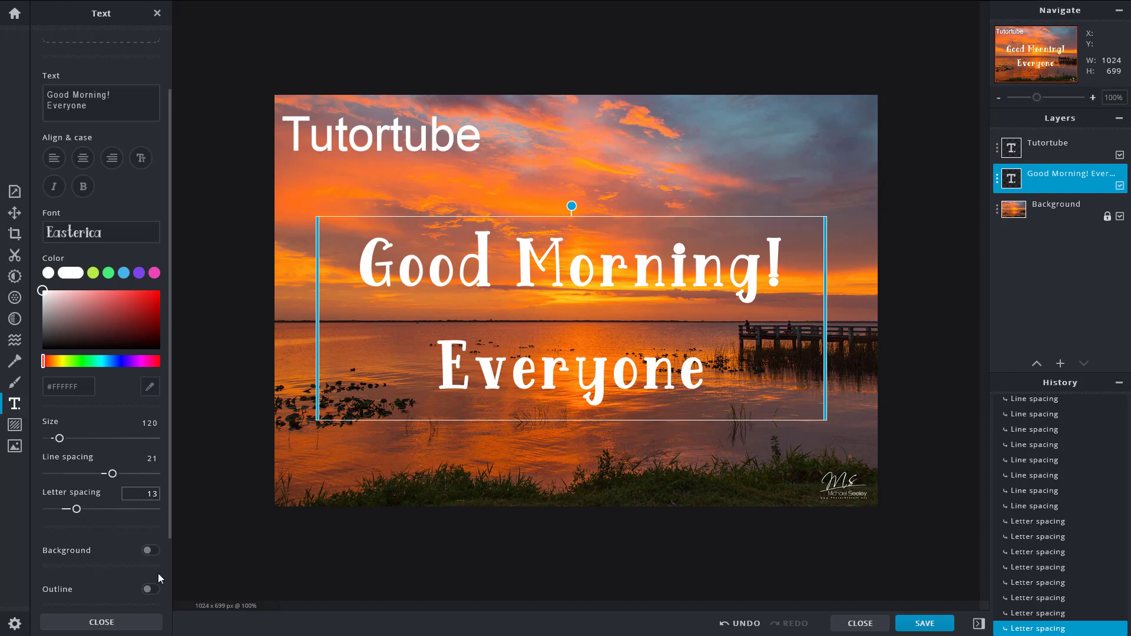
Turn on the text background, try several preset colours, and make it dark green (#1A3316)
{"action": "left_click", "coordinate": [145, 549]}
{"action": "scroll", "coordinate": [135, 523], "scroll_direction": "down", "scroll_amount": 3}
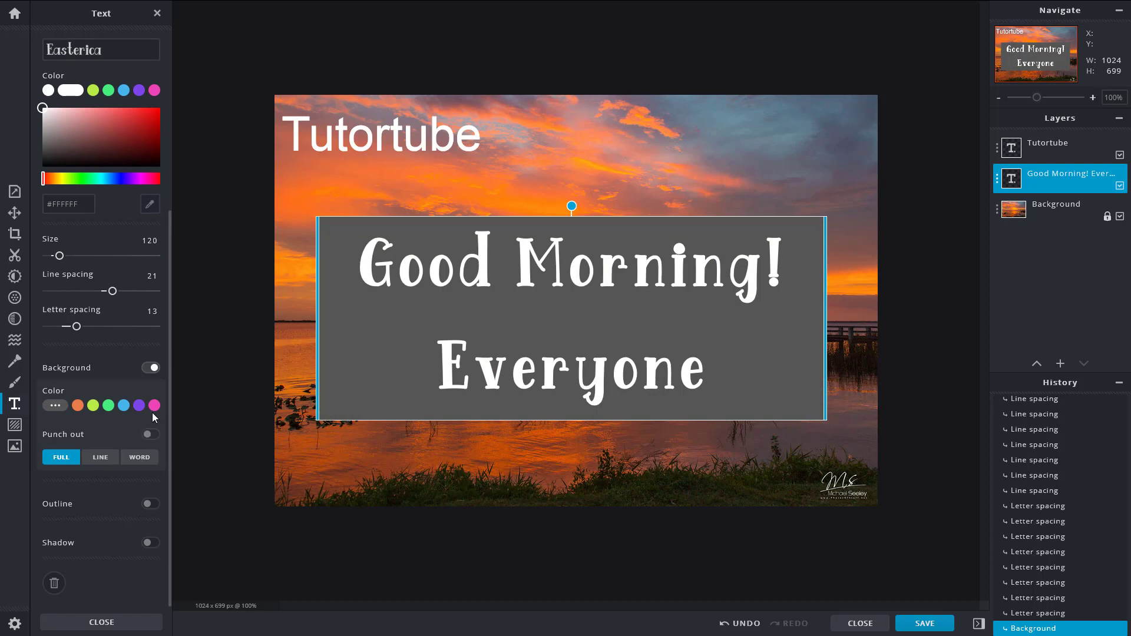
{"action": "left_click", "coordinate": [109, 405]}
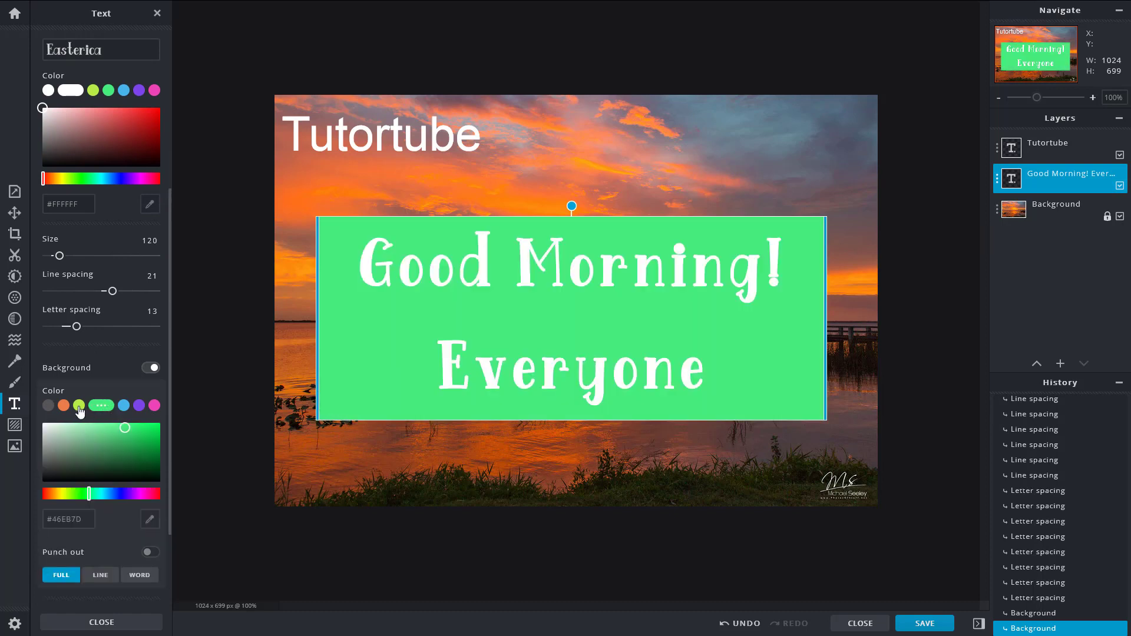
{"action": "left_click", "coordinate": [79, 405]}
{"action": "left_click", "coordinate": [63, 406]}
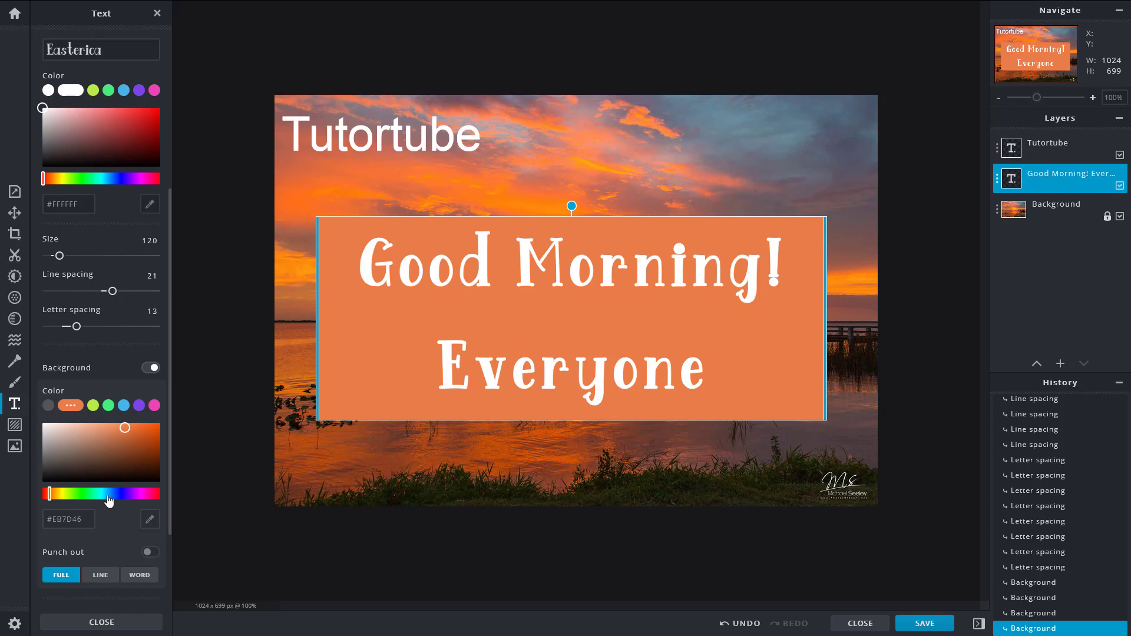
{"action": "left_click", "coordinate": [79, 494]}
{"action": "left_click", "coordinate": [109, 470]}
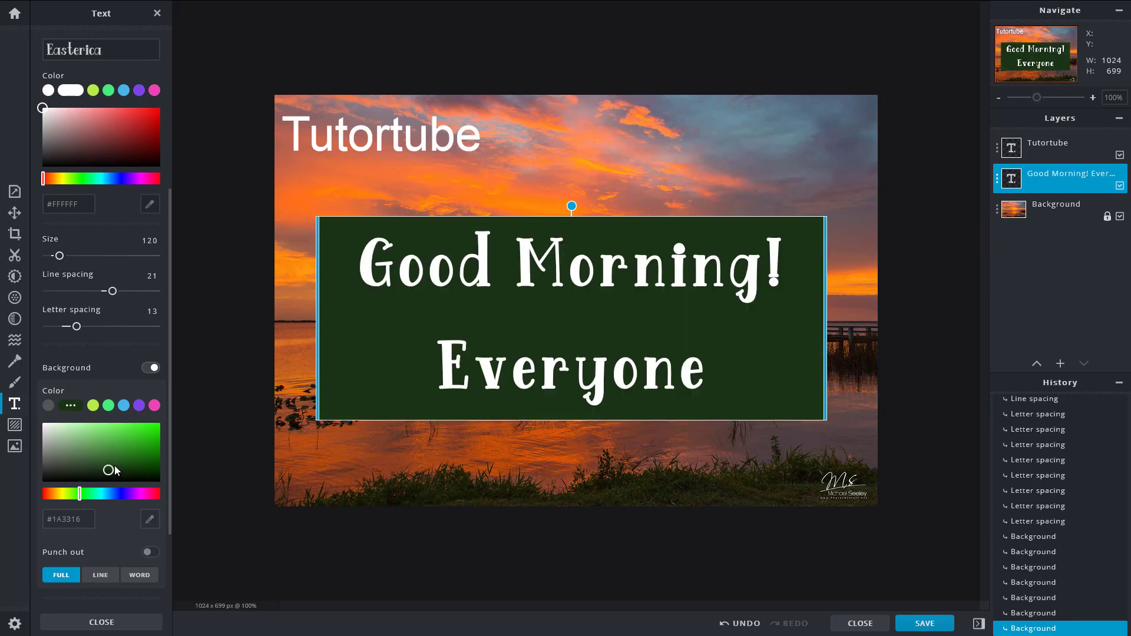
Try the background's punch-out effect, moving the text box slightly up over the photo, and switch the effect off
{"action": "scroll", "coordinate": [68, 489], "scroll_direction": "down", "scroll_amount": 2}
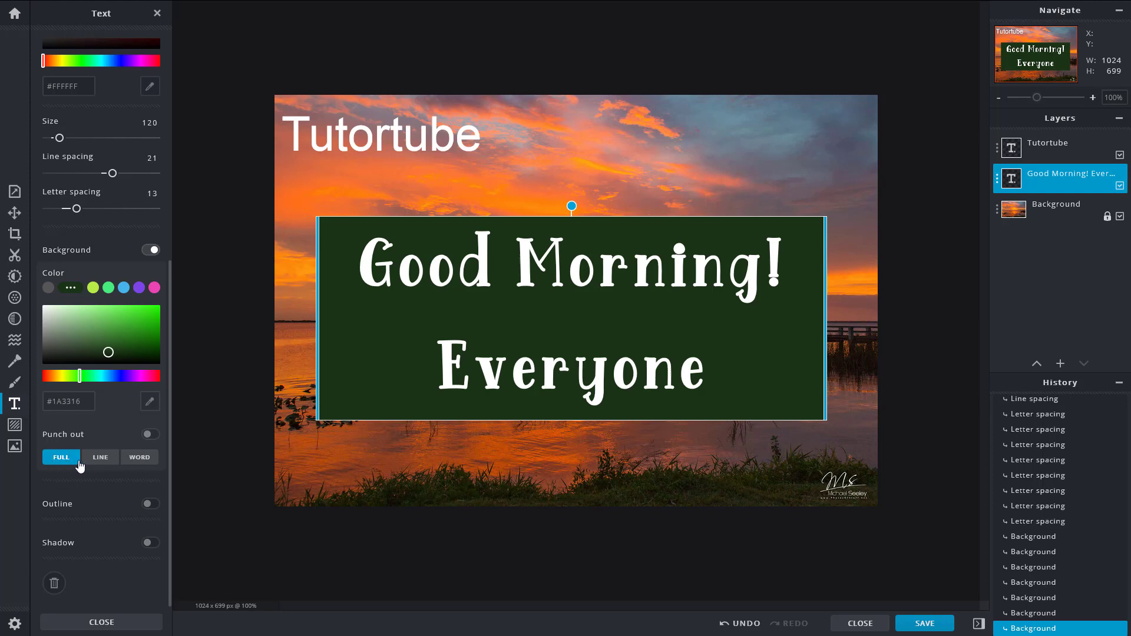
{"action": "left_click", "coordinate": [150, 436]}
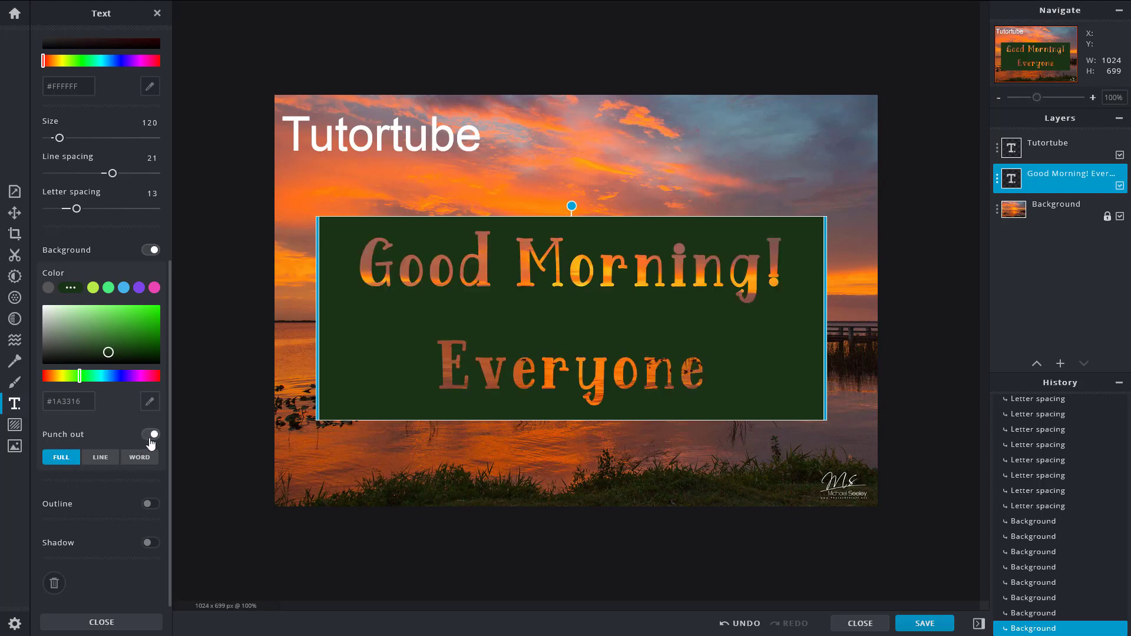
{"action": "left_click_drag", "start_coordinate": [547, 311], "coordinate": [493, 294]}
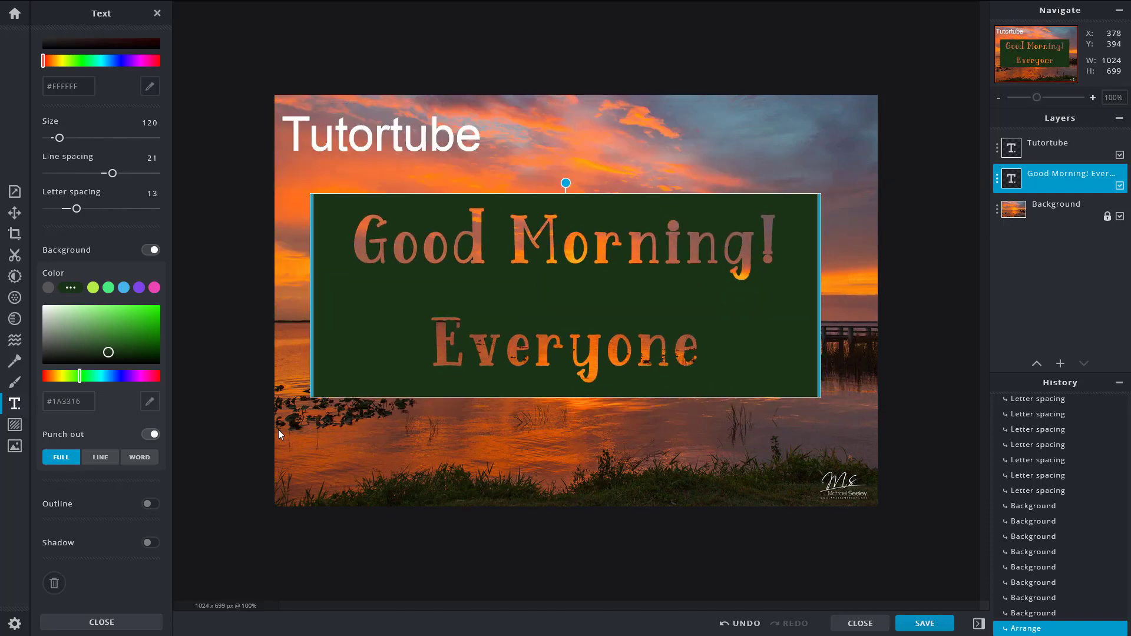
{"action": "left_click", "coordinate": [147, 437]}
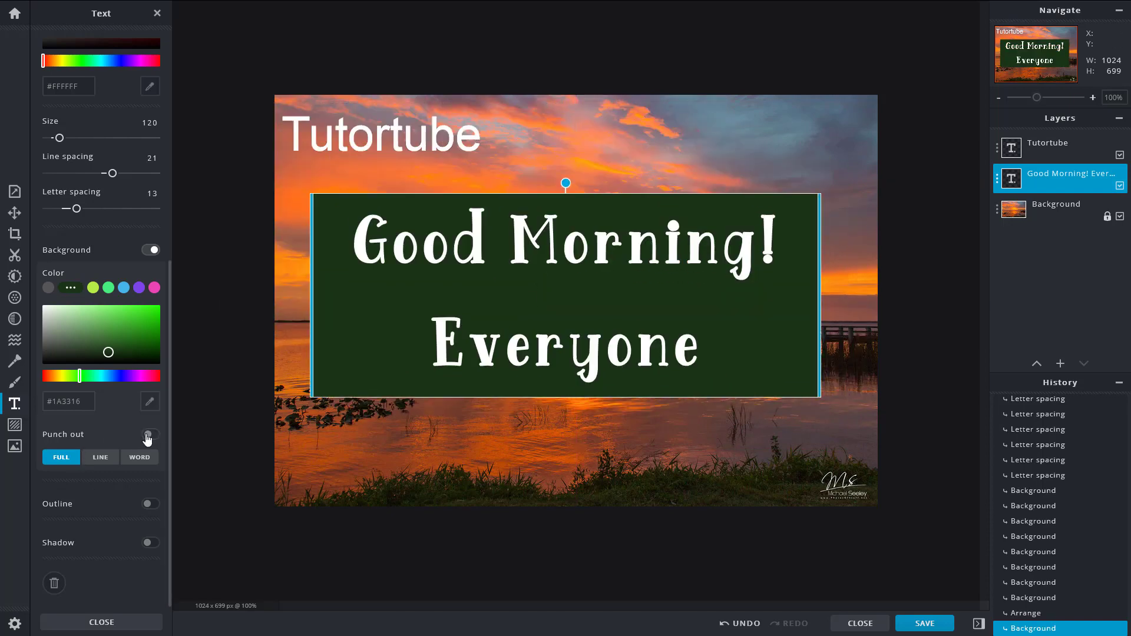
Turn on the text outline, try orange and lime, and colour it pink (#EB46B4)
{"action": "left_click", "coordinate": [151, 506]}
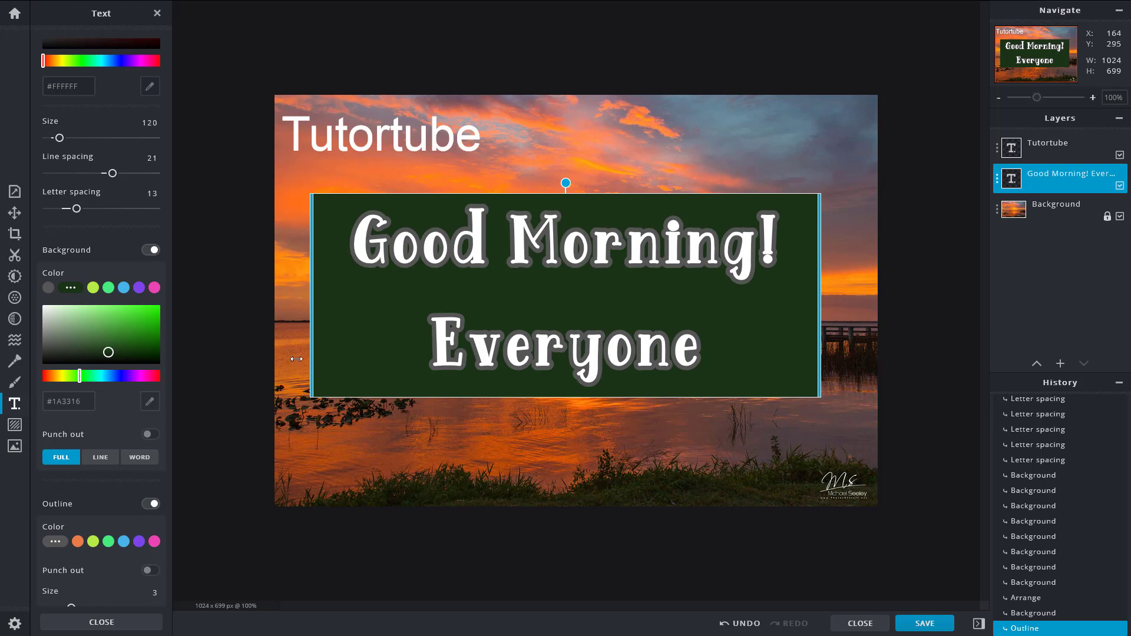
{"action": "left_click", "coordinate": [79, 542]}
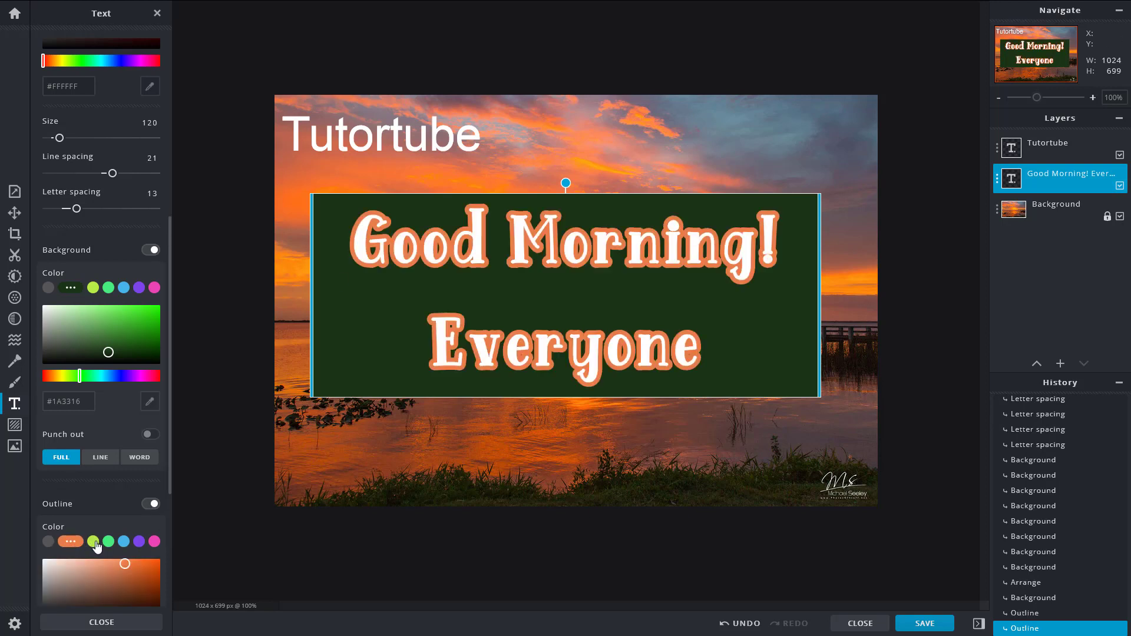
{"action": "left_click", "coordinate": [93, 542]}
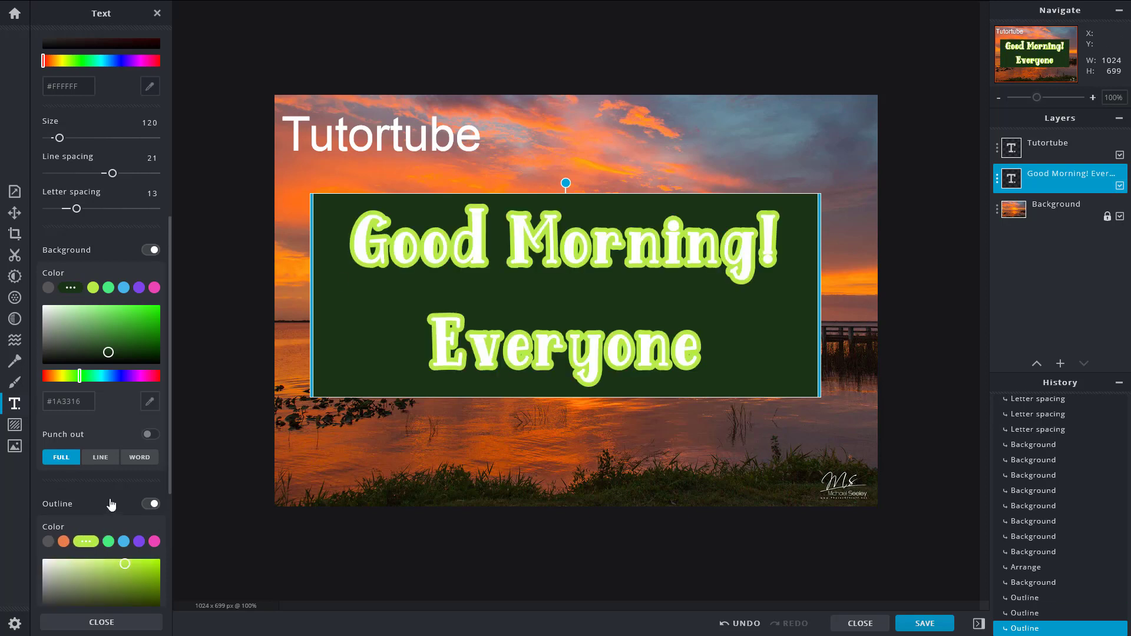
{"action": "left_click", "coordinate": [154, 542]}
Try the Line and Word background modes, widen and reposition the text box to fit the words, and return to Full
{"action": "scroll", "coordinate": [129, 483], "scroll_direction": "down", "scroll_amount": 3}
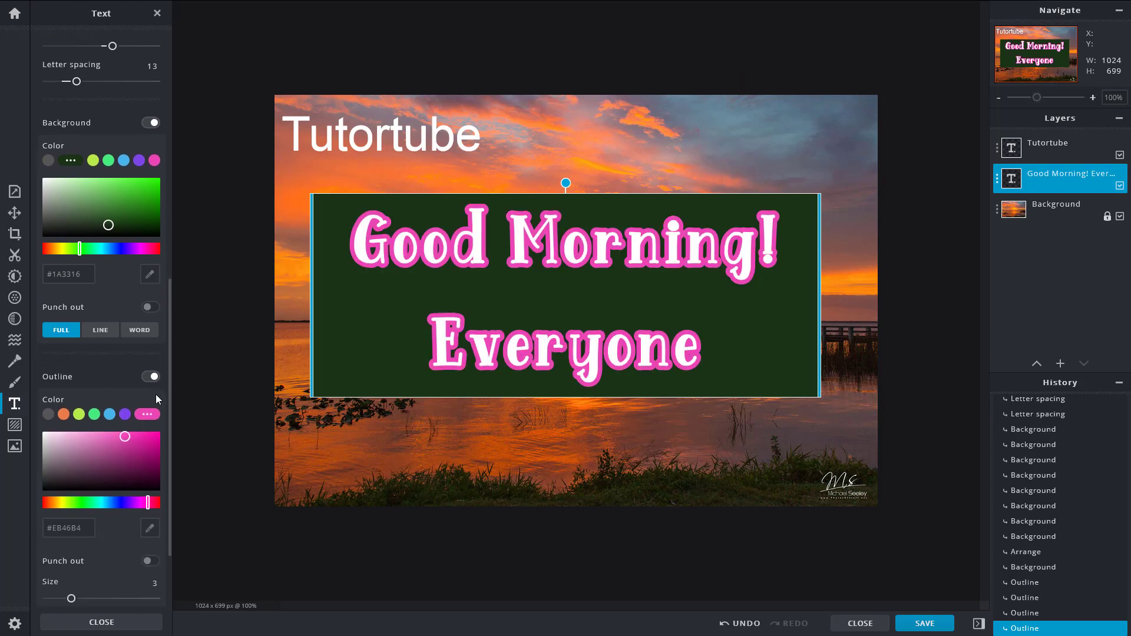
{"action": "left_click", "coordinate": [101, 331]}
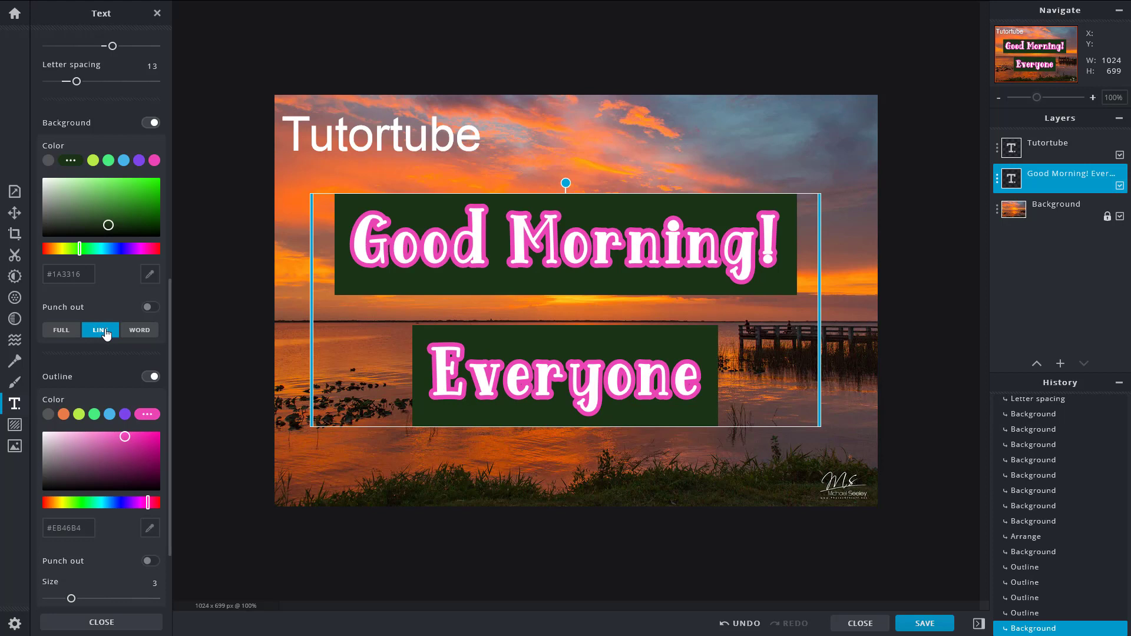
{"action": "left_click", "coordinate": [62, 333]}
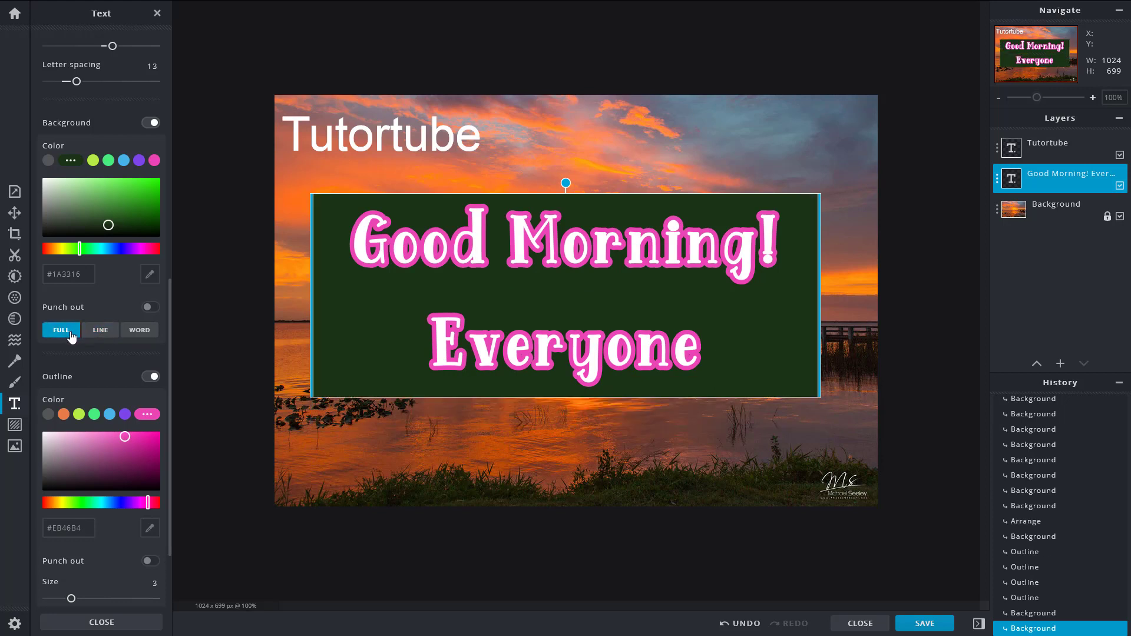
{"action": "left_click", "coordinate": [103, 333]}
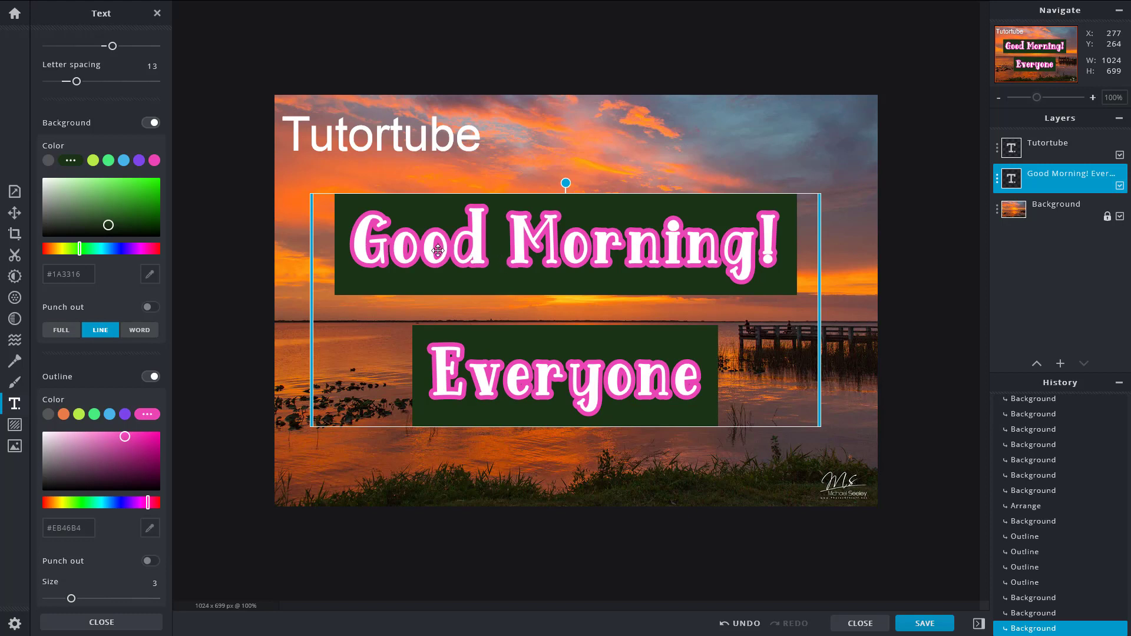
{"action": "left_click", "coordinate": [150, 331]}
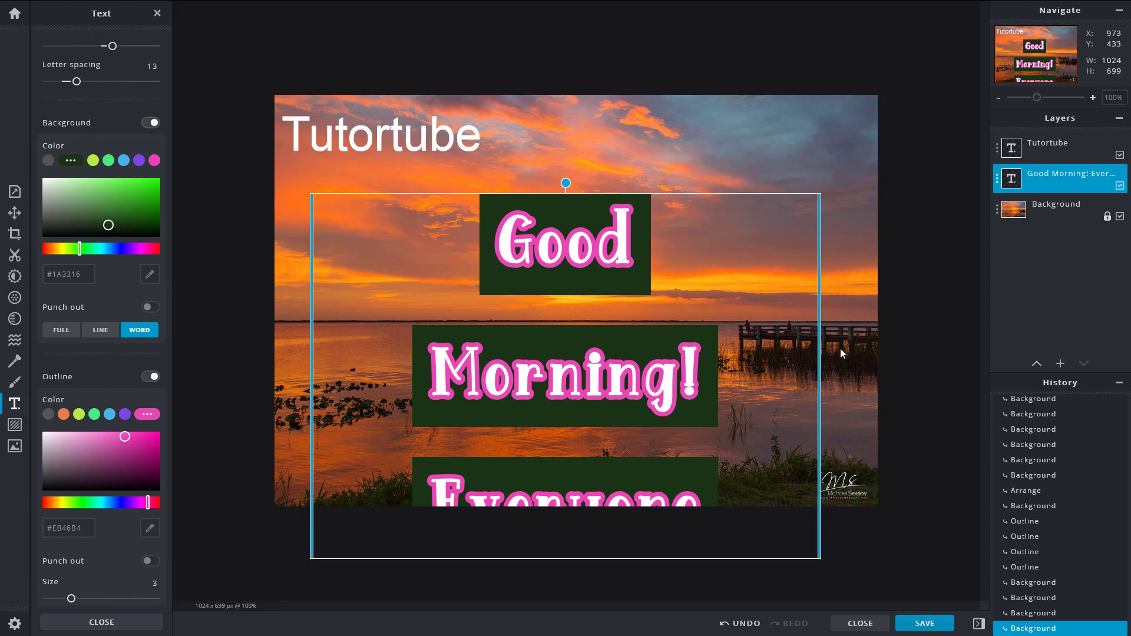
{"action": "left_click_drag", "start_coordinate": [820, 351], "coordinate": [878, 342]}
{"action": "left_click_drag", "start_coordinate": [784, 304], "coordinate": [768, 269]}
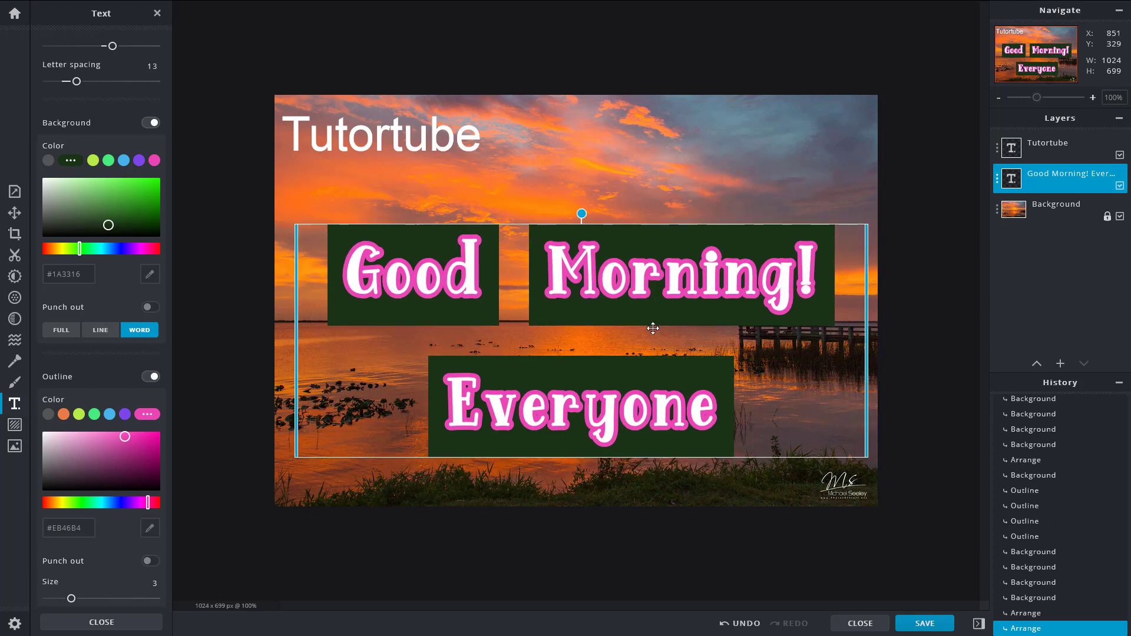
{"action": "left_click", "coordinate": [61, 331]}
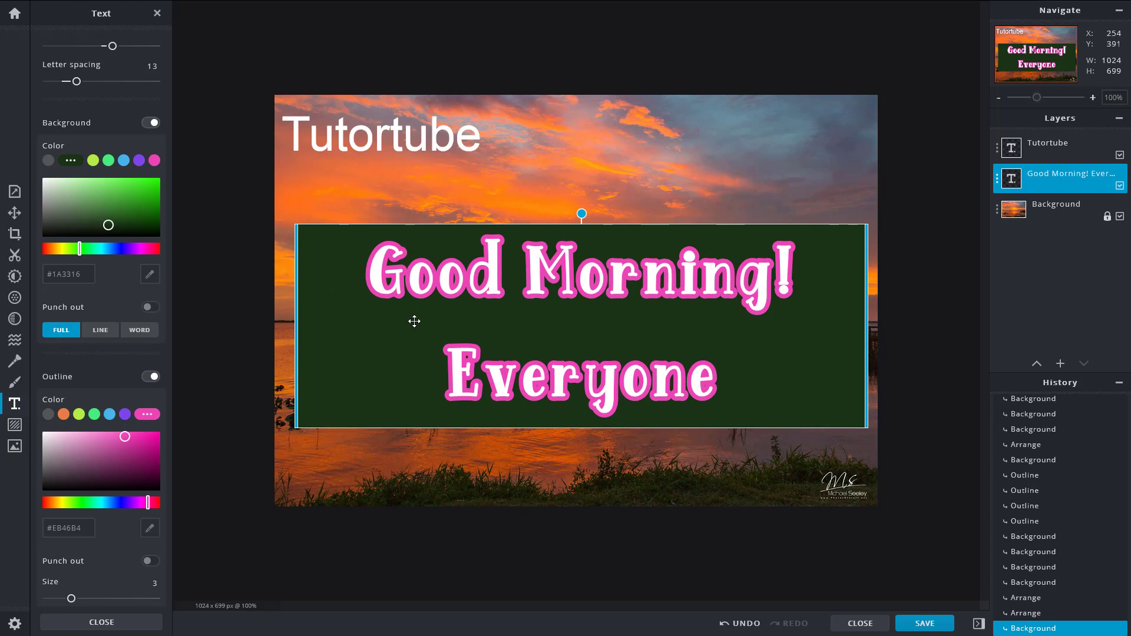
Turn off the outline on the "Good Morning! Everyone" text
{"action": "scroll", "coordinate": [120, 436], "scroll_direction": "down", "scroll_amount": 3}
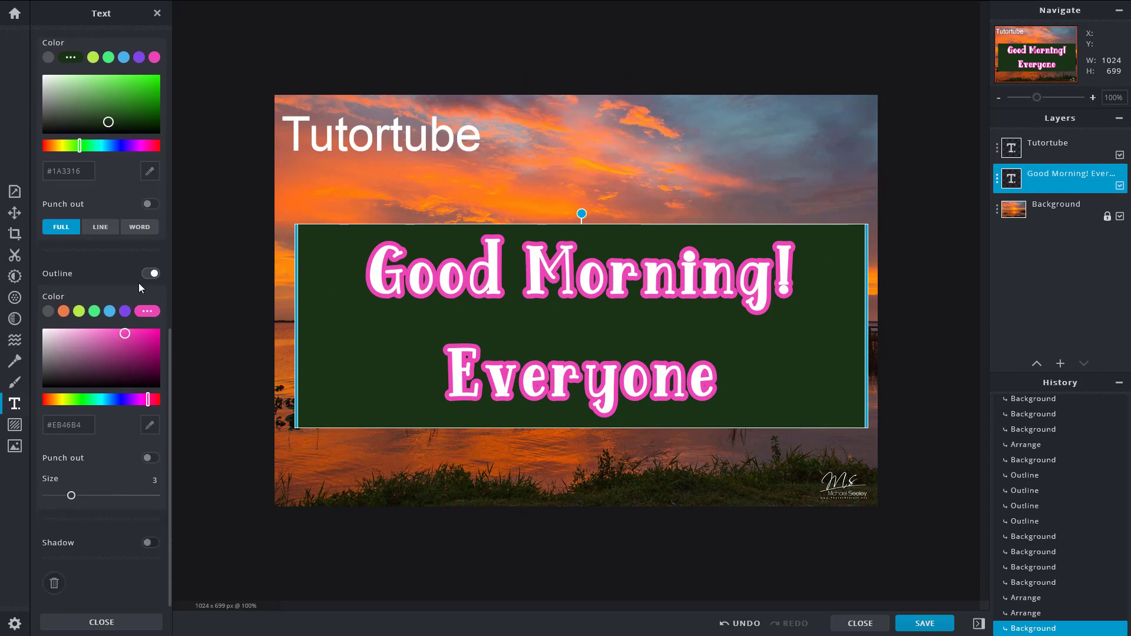
{"action": "left_click", "coordinate": [151, 275]}
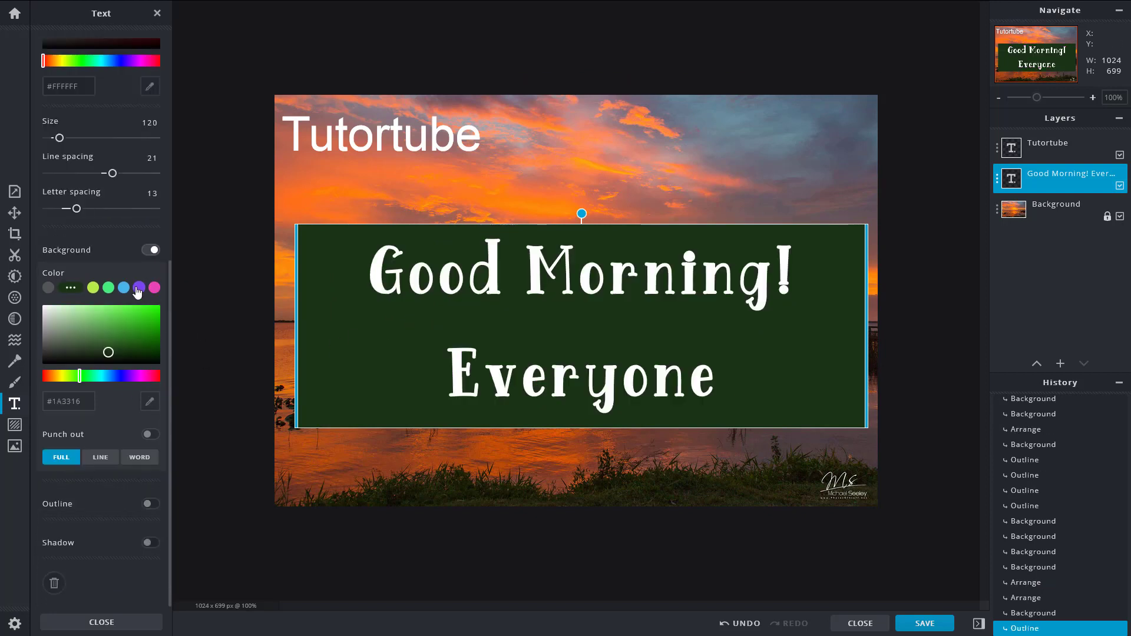
Colour the "Good Morning! Everyone" background purple (#7D46EB) and turn on the shadow, moving the text box slightly up
{"action": "left_click", "coordinate": [139, 288]}
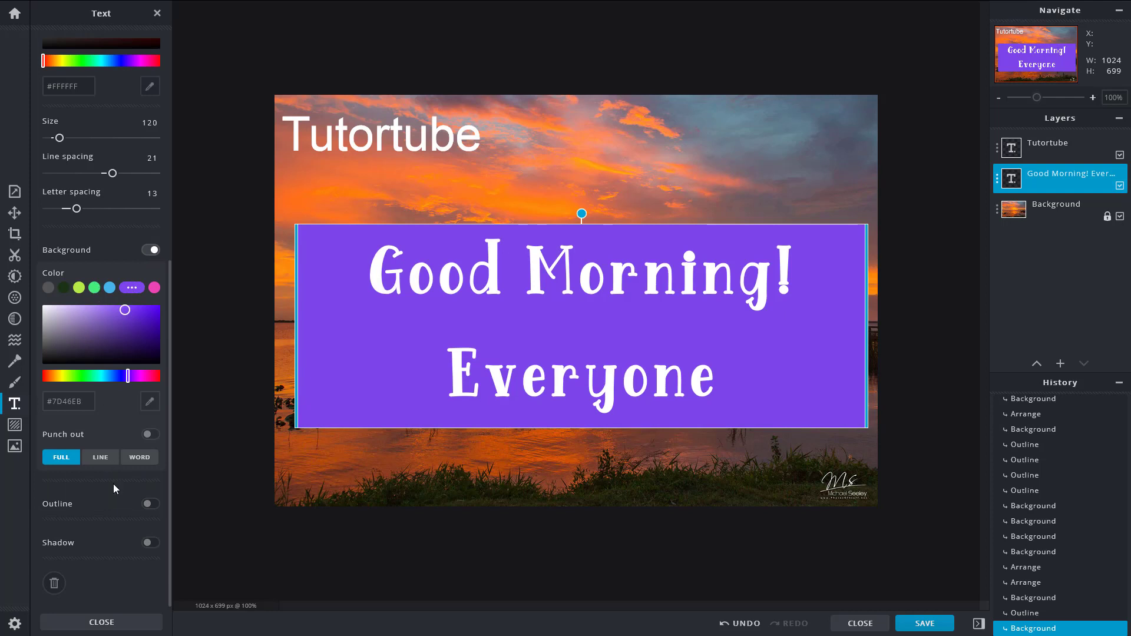
{"action": "left_click", "coordinate": [152, 543]}
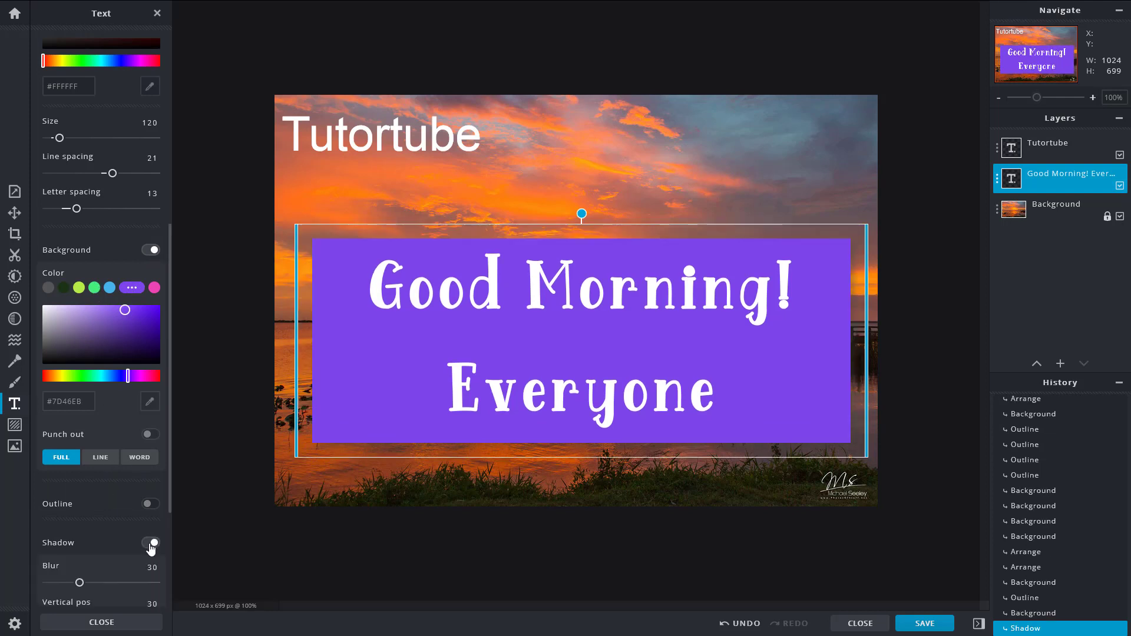
{"action": "left_click_drag", "start_coordinate": [536, 324], "coordinate": [577, 317]}
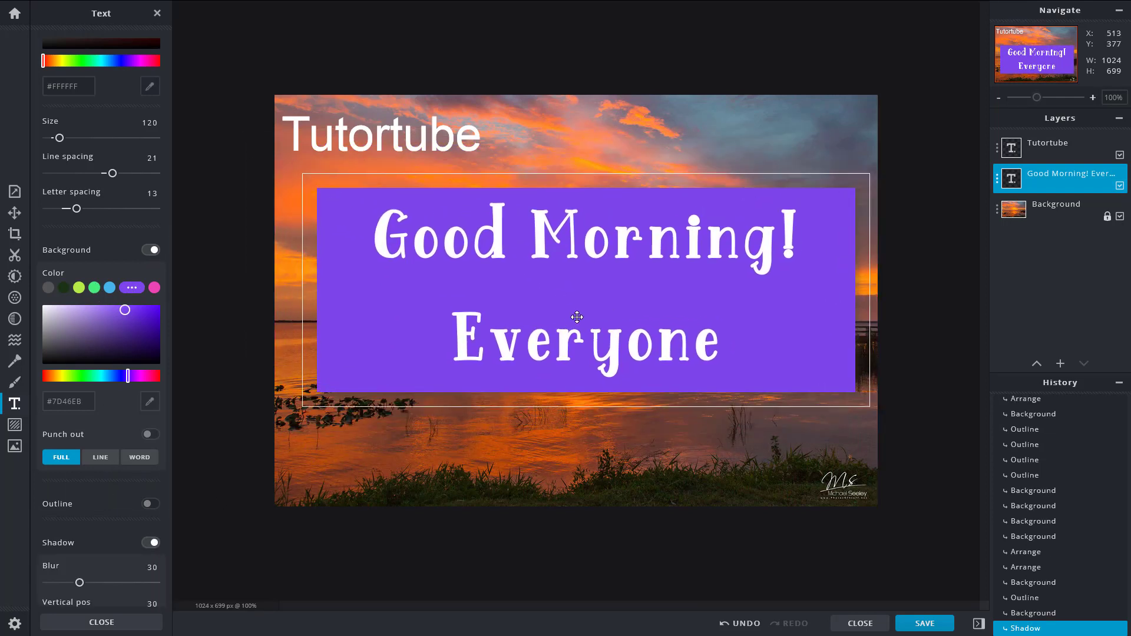
Turn off the text background and set the shadow to blur 35, vertical position 34, horizontal position 64 and opacity 100
{"action": "scroll", "coordinate": [111, 546], "scroll_direction": "down", "scroll_amount": 3}
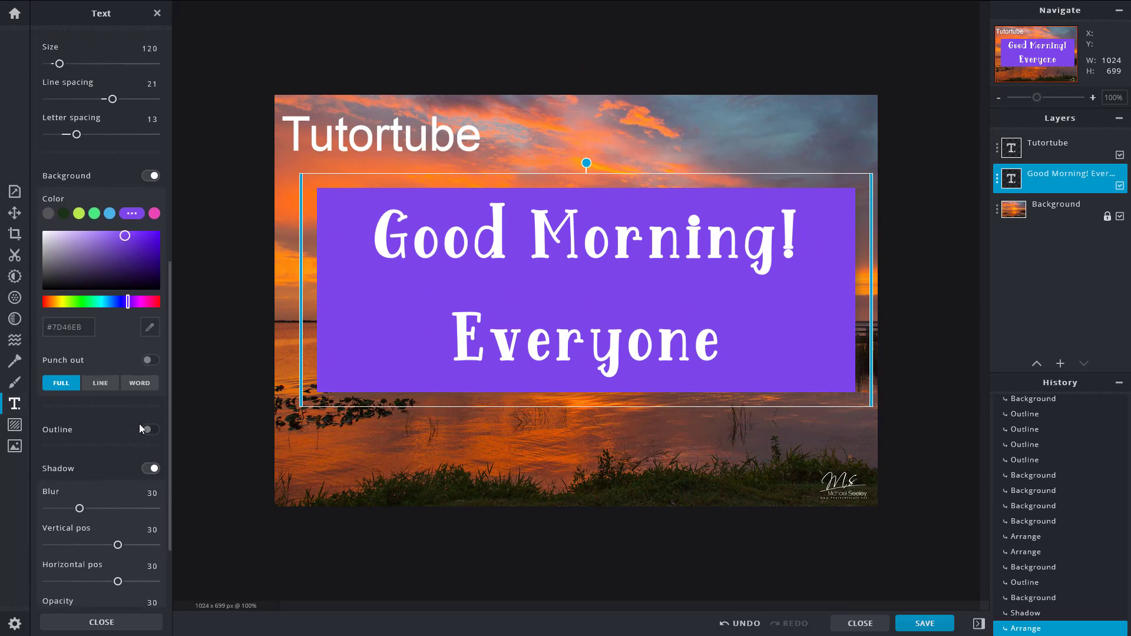
{"action": "scroll", "coordinate": [139, 423], "scroll_direction": "up", "scroll_amount": 1}
{"action": "left_click", "coordinate": [150, 186]}
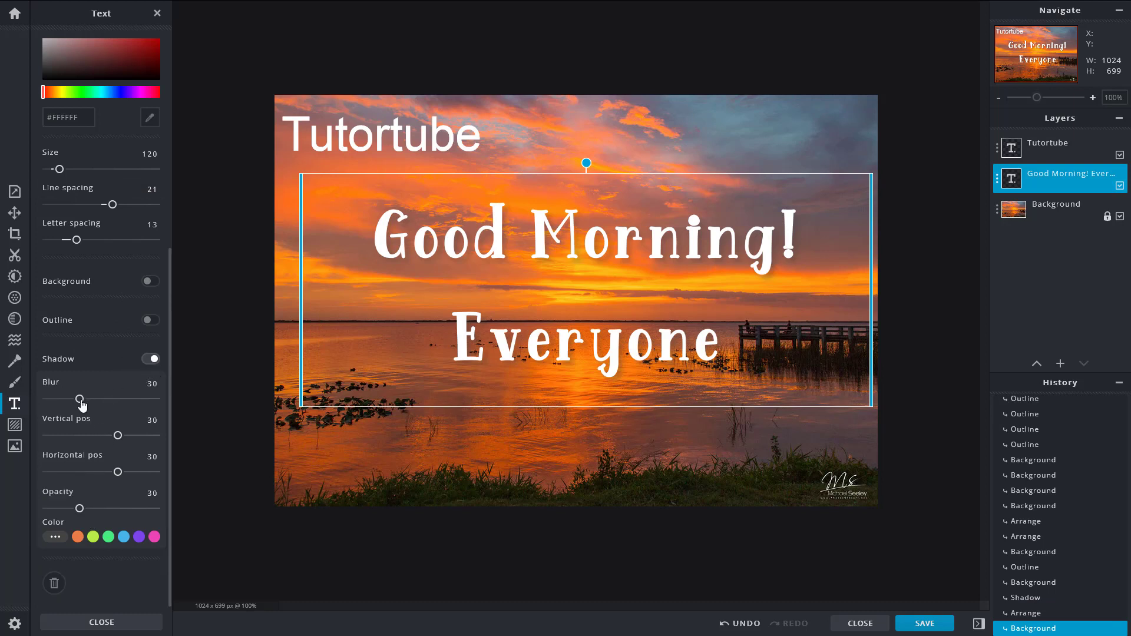
{"action": "left_click_drag", "start_coordinate": [81, 399], "coordinate": [141, 435]}
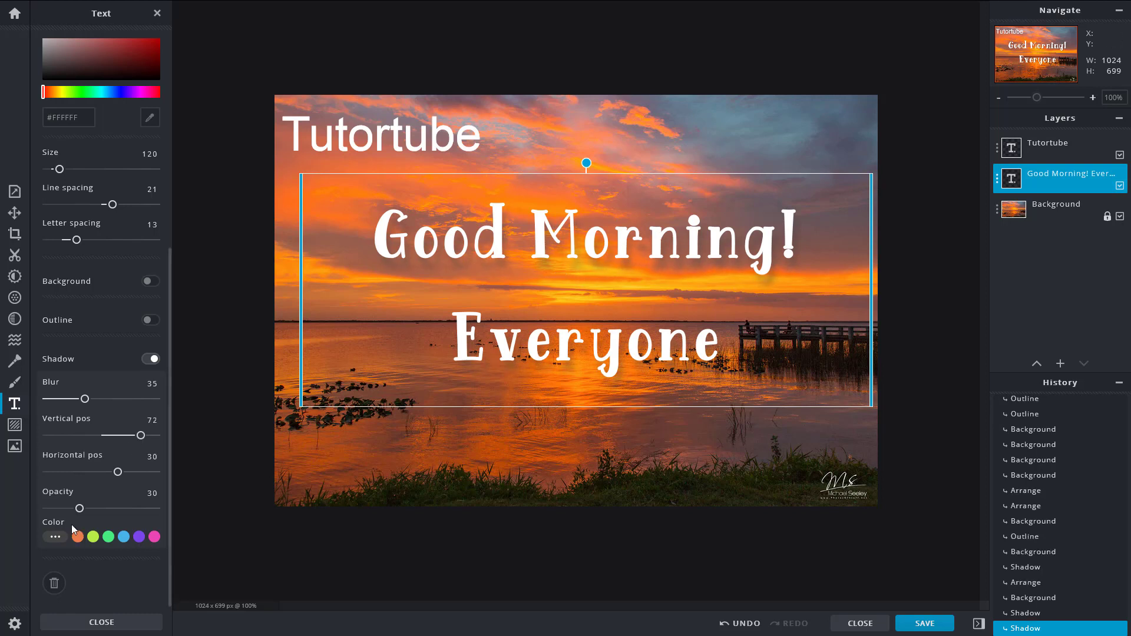
{"action": "left_click_drag", "start_coordinate": [118, 472], "coordinate": [275, 482]}
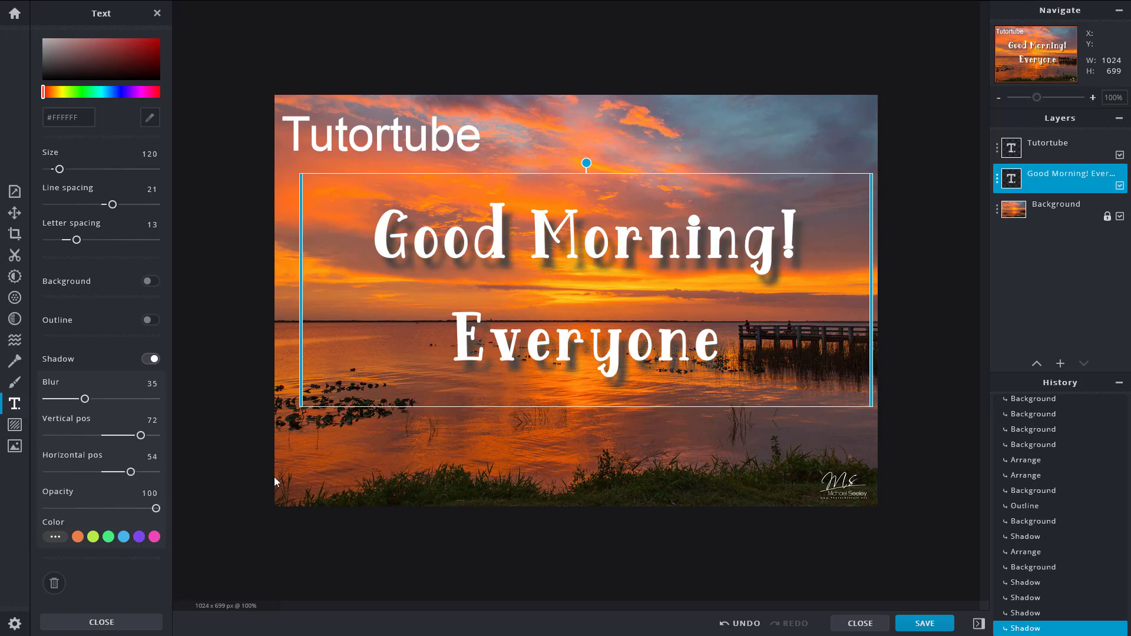
{"action": "mouse_move", "coordinate": [131, 472]}
{"action": "left_mouse_down"}
{"action": "mouse_move", "coordinate": [22, 472]}
{"action": "mouse_move", "coordinate": [154, 474]}
{"action": "mouse_move", "coordinate": [139, 472]}
{"action": "mouse_move", "coordinate": [130, 447]}
{"action": "mouse_move", "coordinate": [150, 437]}
{"action": "mouse_move", "coordinate": [111, 471]}
{"action": "mouse_move", "coordinate": [138, 482]}
{"action": "left_mouse_up"}
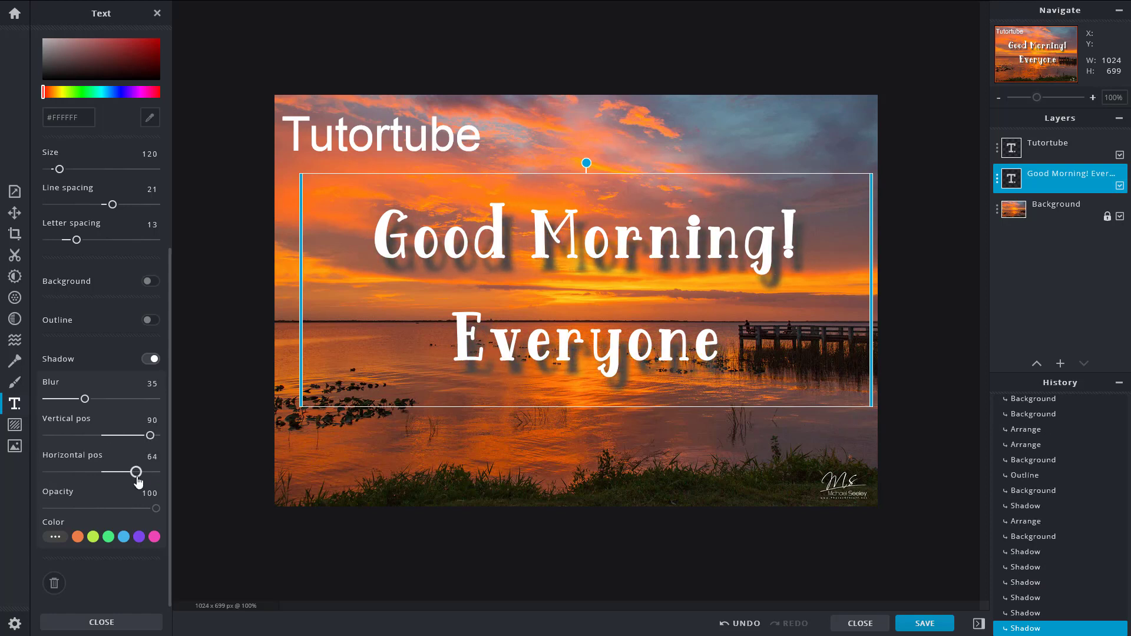
{"action": "left_click_drag", "start_coordinate": [151, 436], "coordinate": [119, 435]}
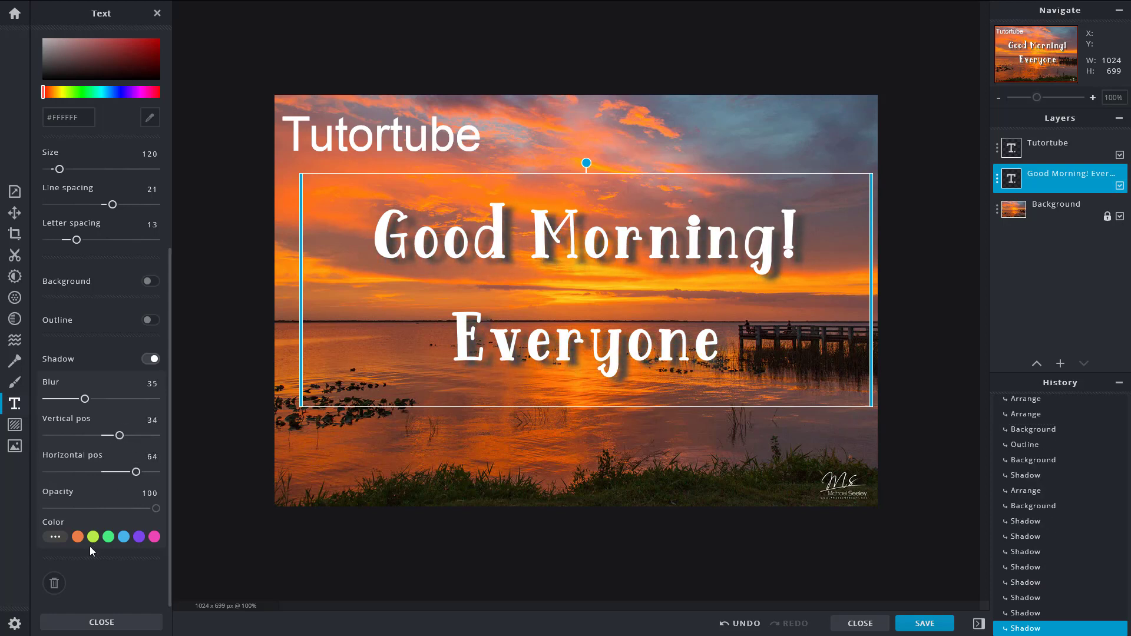
Try orange, pink and dark magenta for the text shadow, and colour it dark blue (#191A5E)
{"action": "left_click", "coordinate": [78, 537]}
{"action": "left_click", "coordinate": [154, 537]}
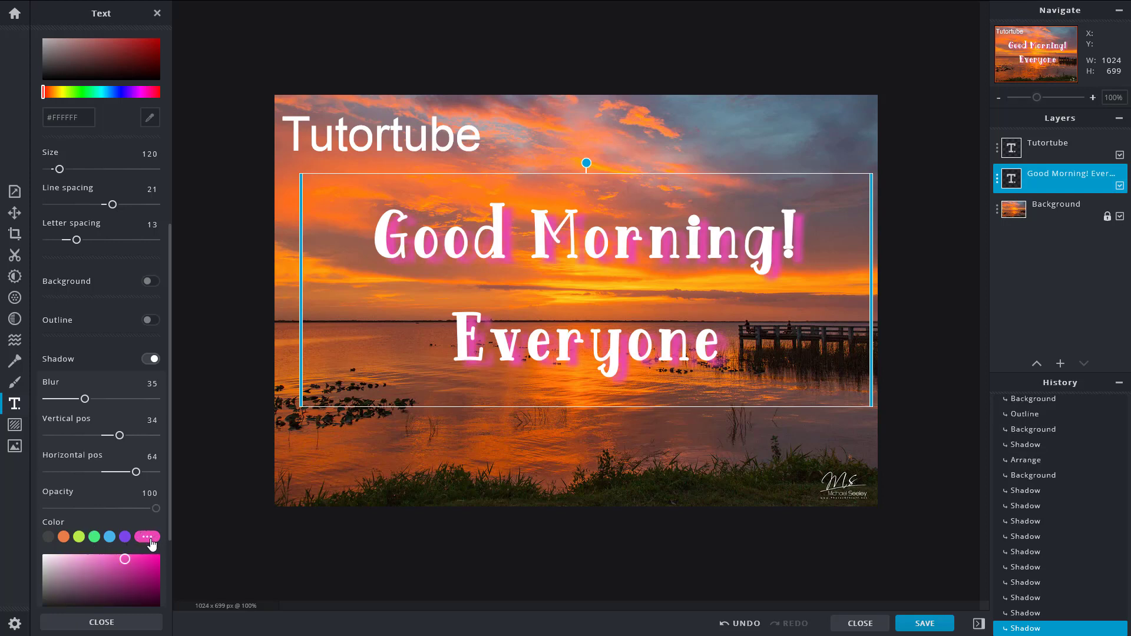
{"action": "scroll", "coordinate": [129, 581], "scroll_direction": "down", "scroll_amount": 2}
{"action": "left_click", "coordinate": [127, 481]}
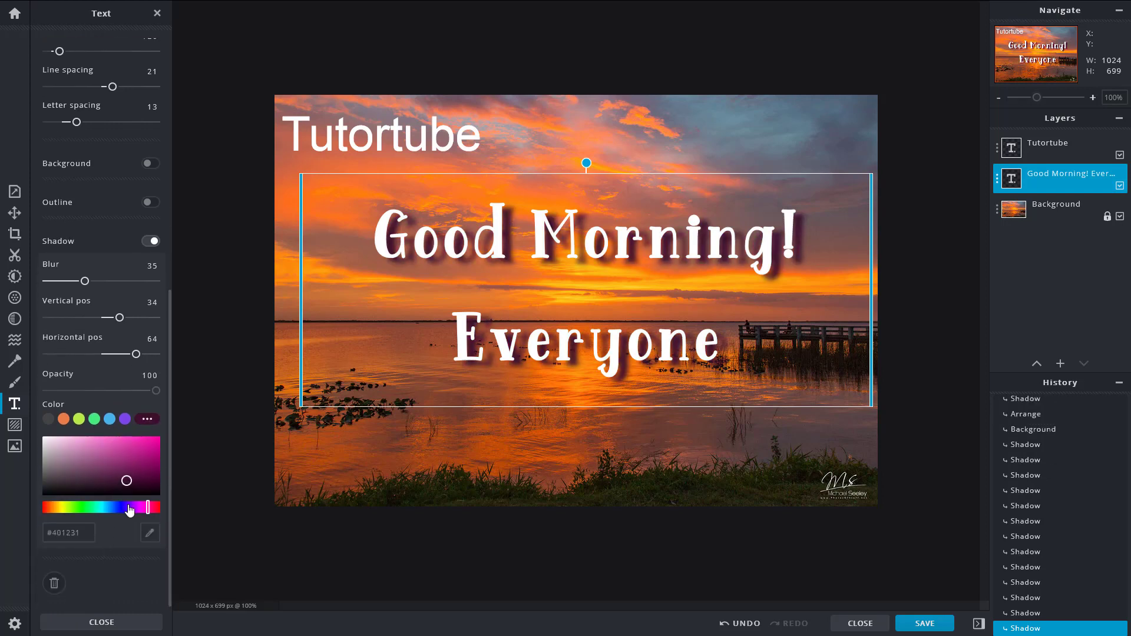
{"action": "left_click", "coordinate": [122, 508]}
{"action": "left_click", "coordinate": [129, 474]}
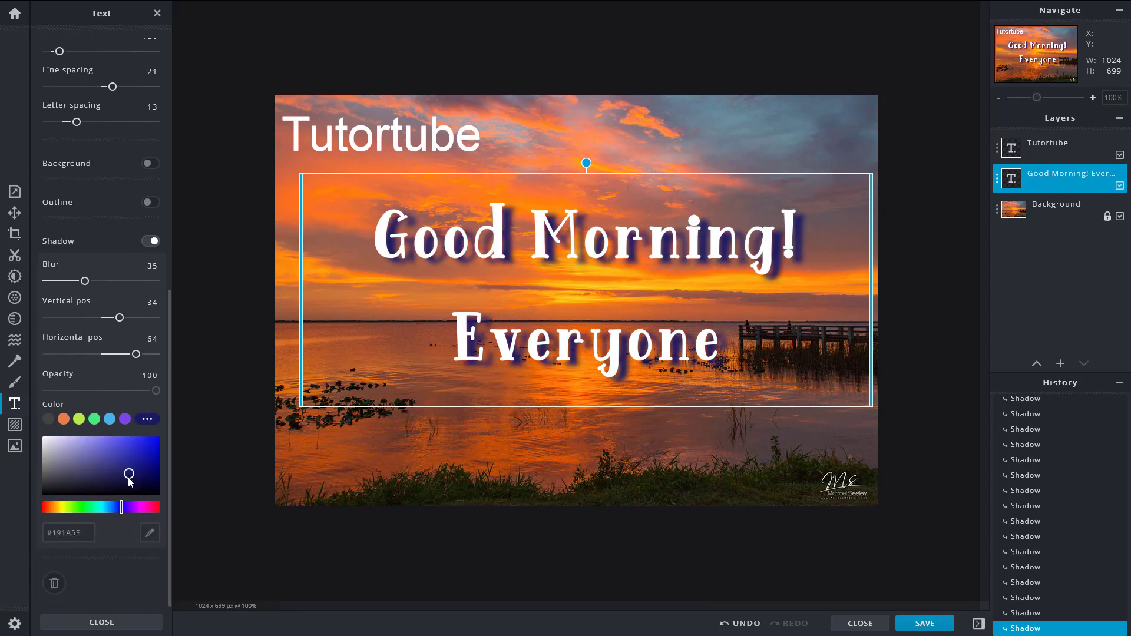
Turn the outline and background of the "Good Morning! Everyone" text back on and move the text box down the photo
{"action": "scroll", "coordinate": [78, 471], "scroll_direction": "up", "scroll_amount": 4}
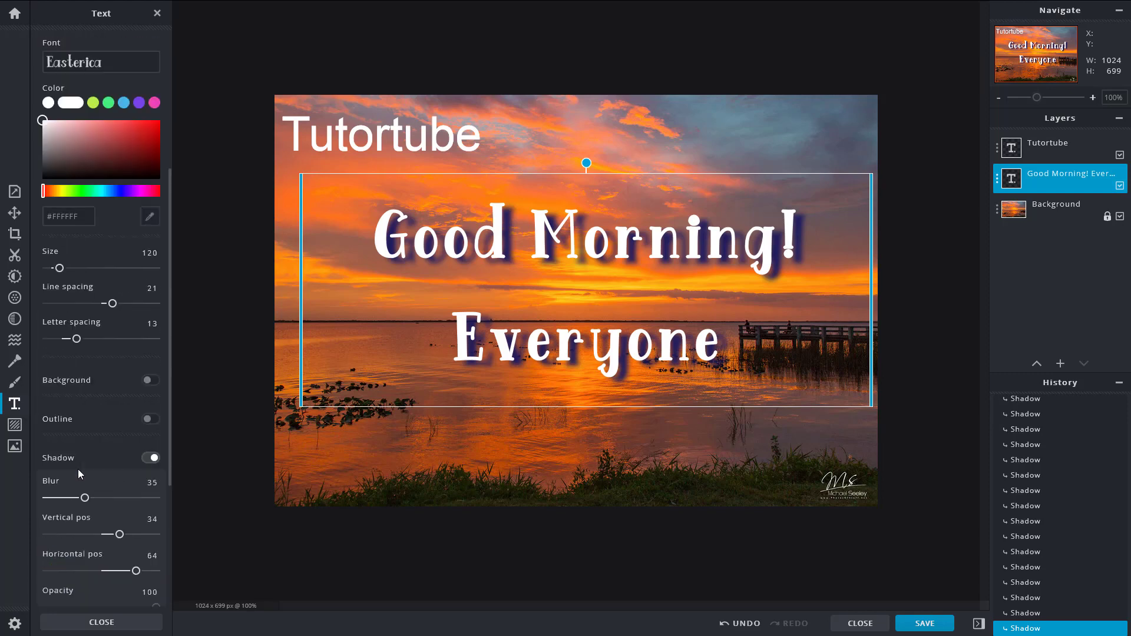
{"action": "left_click", "coordinate": [150, 458]}
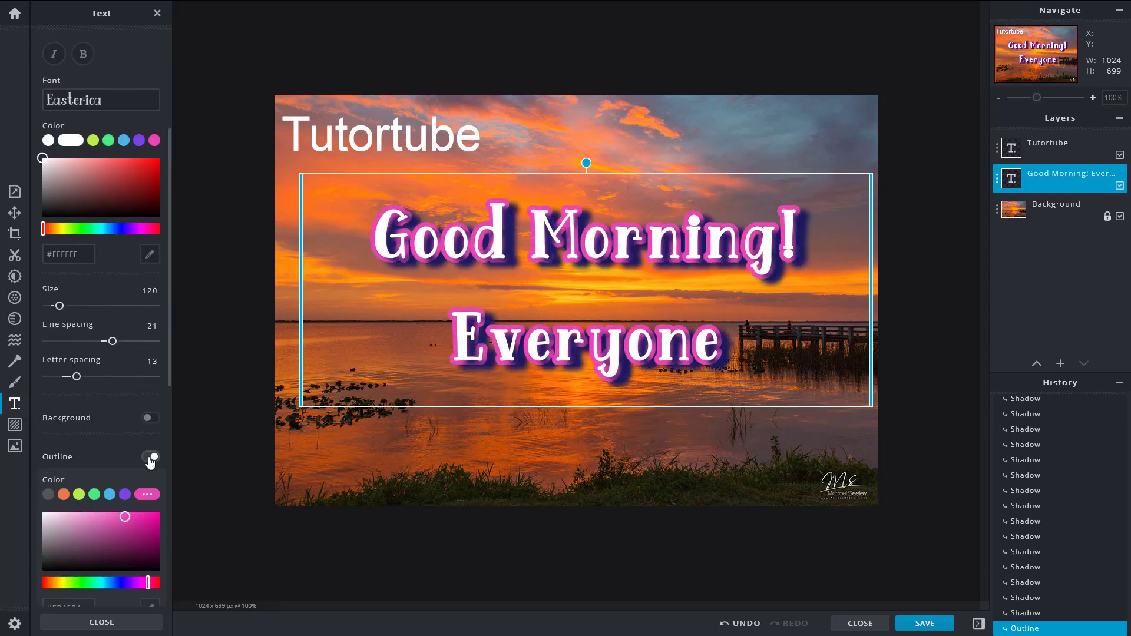
{"action": "scroll", "coordinate": [122, 469], "scroll_direction": "down", "scroll_amount": 4}
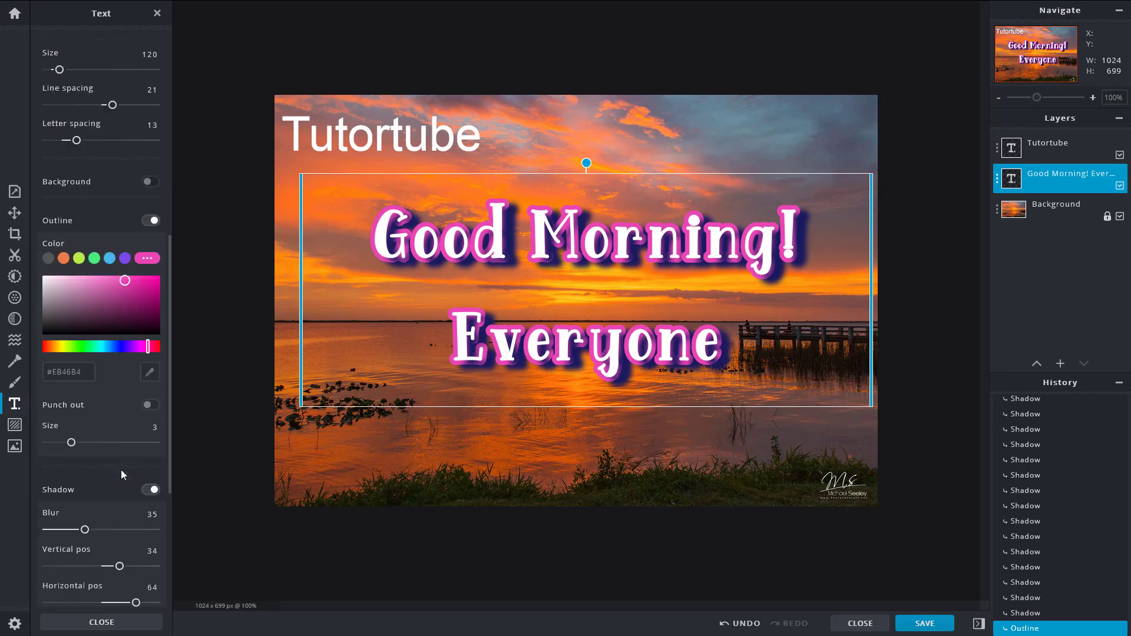
{"action": "scroll", "coordinate": [112, 488], "scroll_direction": "up", "scroll_amount": 2}
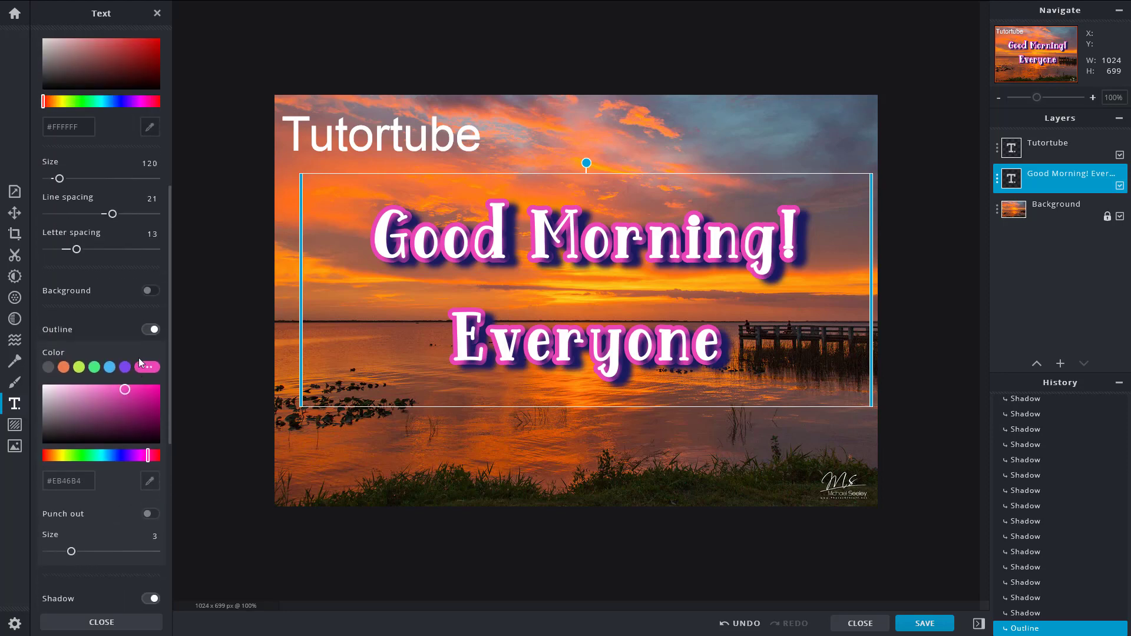
{"action": "left_click", "coordinate": [150, 292]}
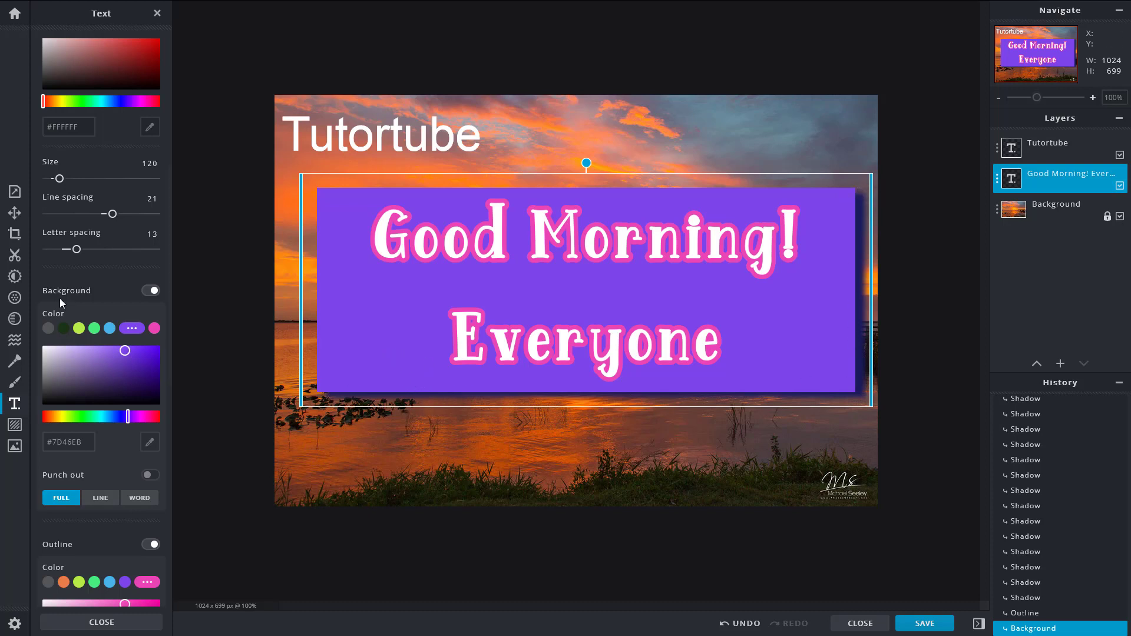
{"action": "scroll", "coordinate": [101, 275], "scroll_direction": "up", "scroll_amount": 5}
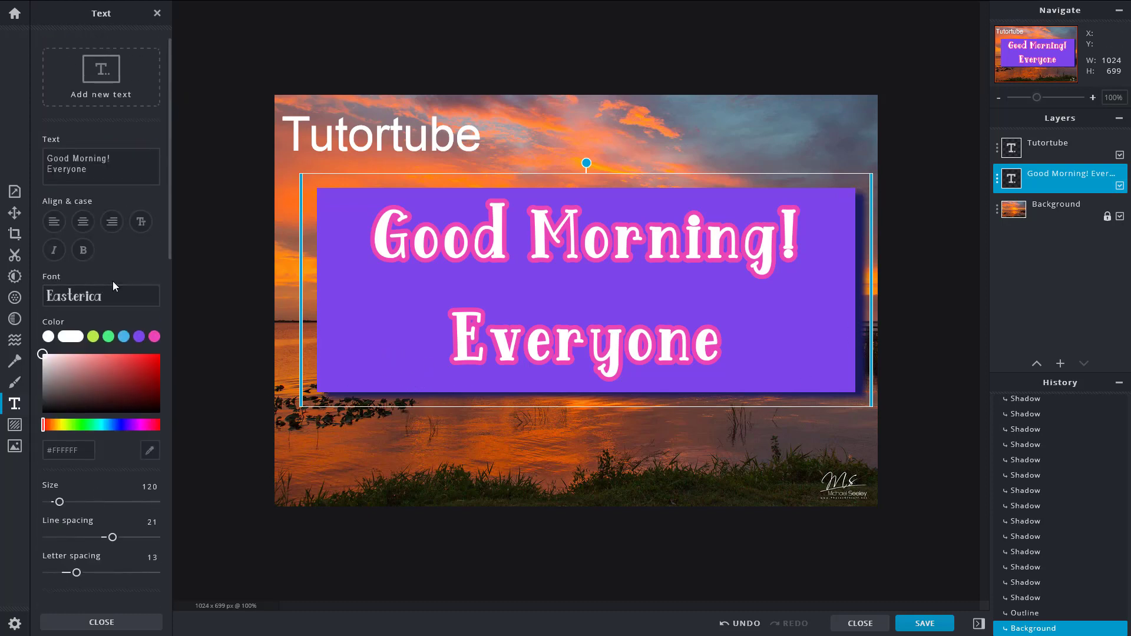
{"action": "left_click_drag", "start_coordinate": [596, 212], "coordinate": [594, 280]}
Try size 109 on the "Tutortube" text, reduce it to 17 in uppercase, and shift it left
{"action": "left_click", "coordinate": [440, 136]}
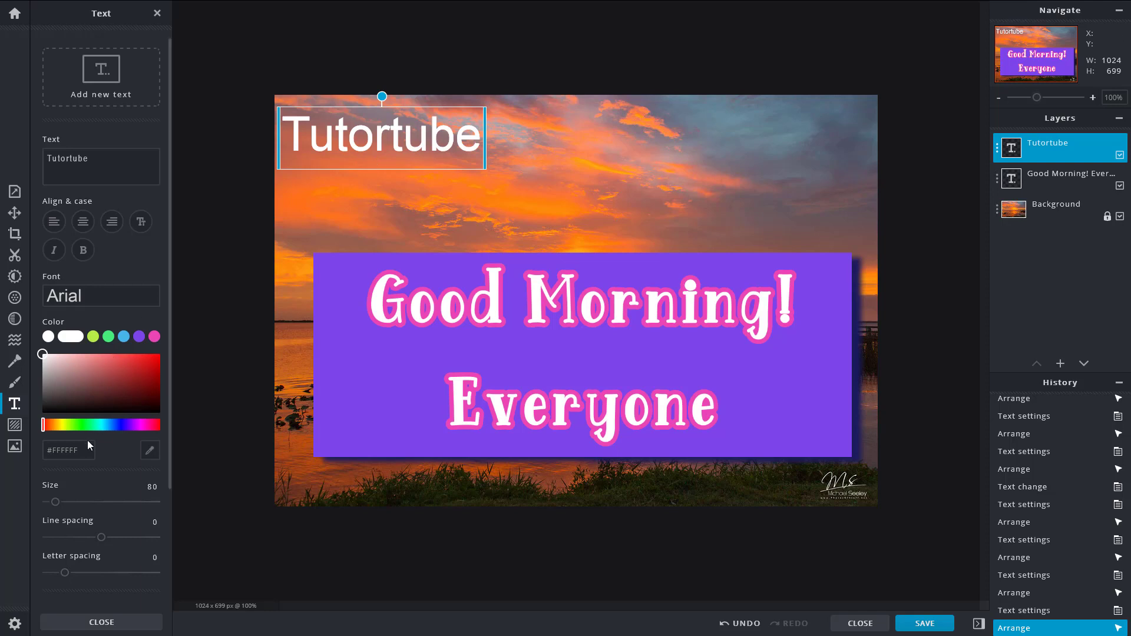
{"action": "left_click", "coordinate": [63, 501]}
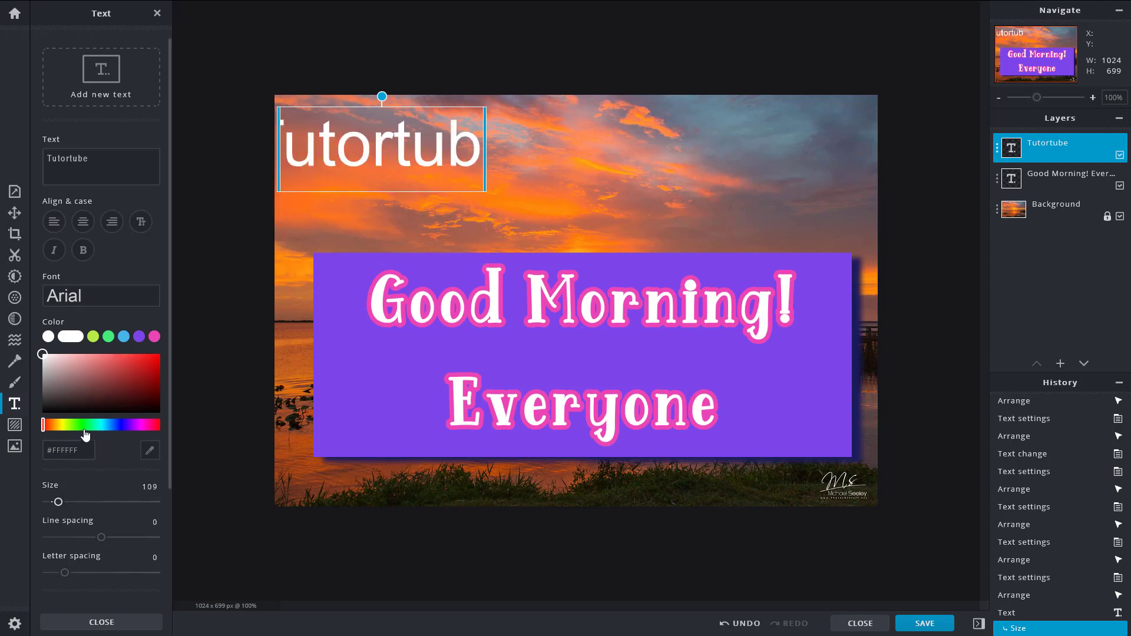
{"action": "left_click_drag", "start_coordinate": [50, 510], "coordinate": [49, 510]}
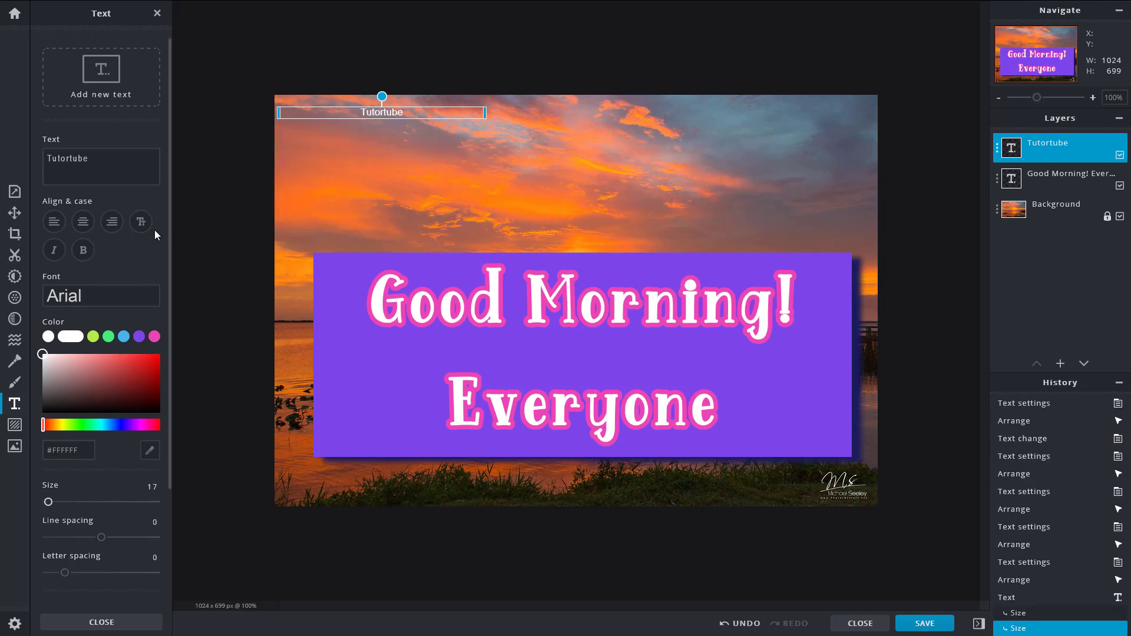
{"action": "left_click", "coordinate": [141, 222]}
{"action": "left_click_drag", "start_coordinate": [378, 113], "coordinate": [322, 115]}
Move the "Good Morning! Everyone" text box up to the middle of the photo and delete the "Tutortube" text
{"action": "left_click_drag", "start_coordinate": [688, 409], "coordinate": [681, 354]}
{"action": "scroll", "coordinate": [104, 474], "scroll_direction": "down", "scroll_amount": 10}
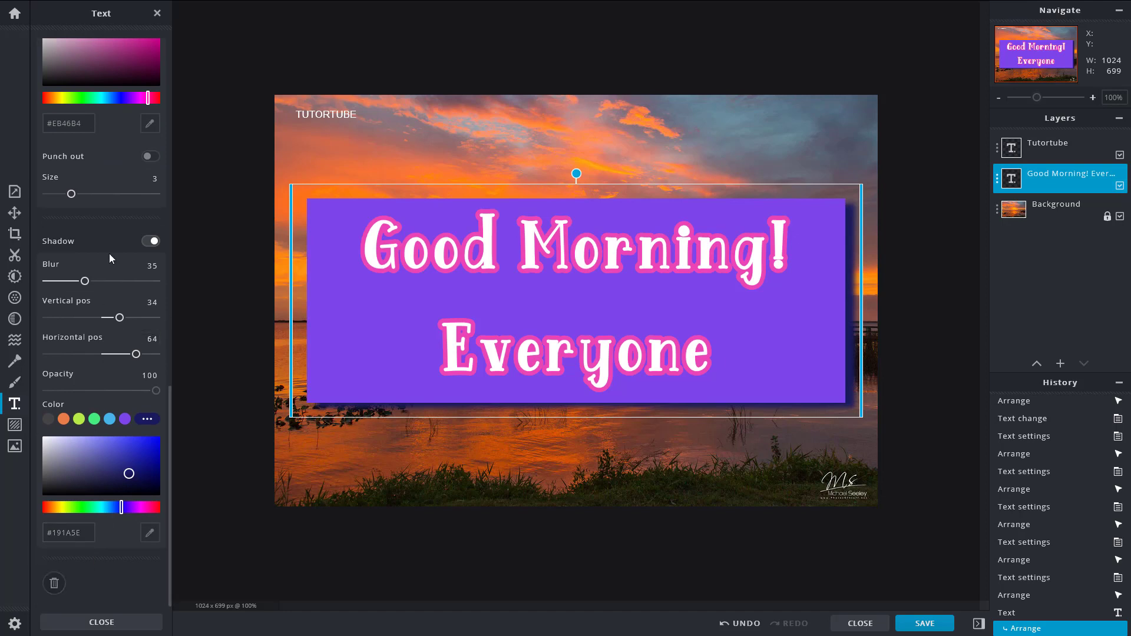
{"action": "left_click", "coordinate": [318, 113]}
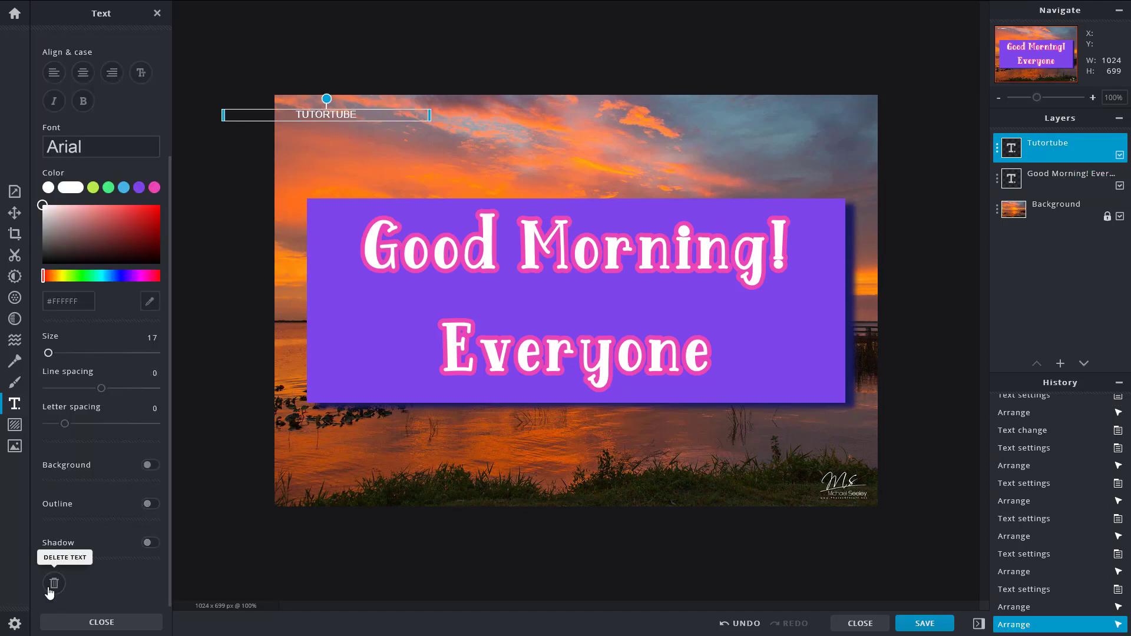
{"action": "left_click", "coordinate": [54, 586]}
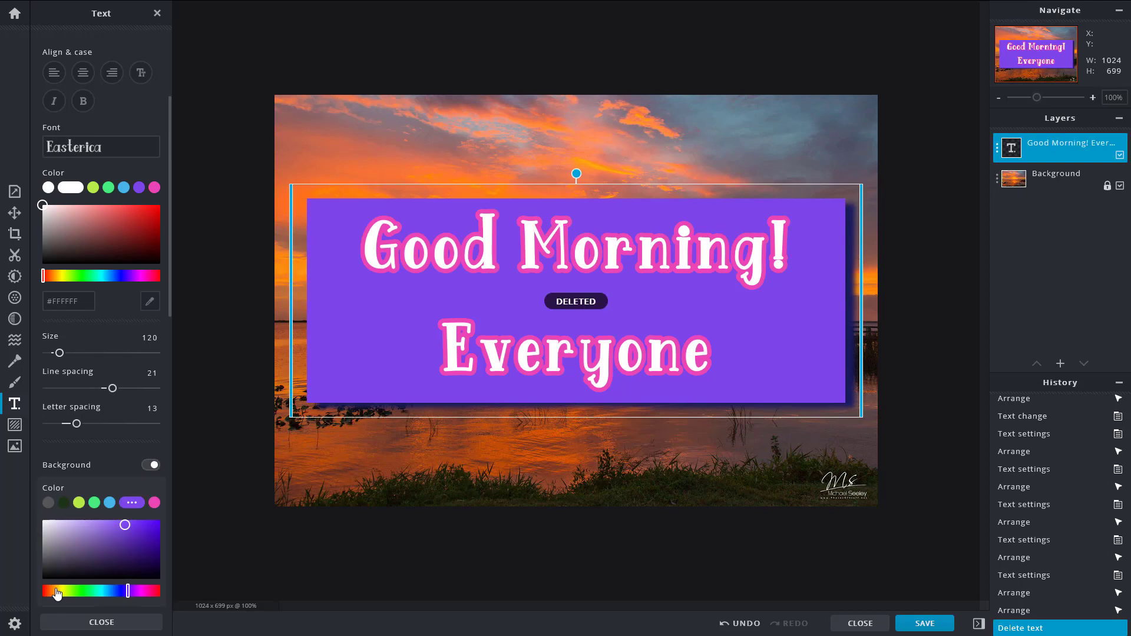